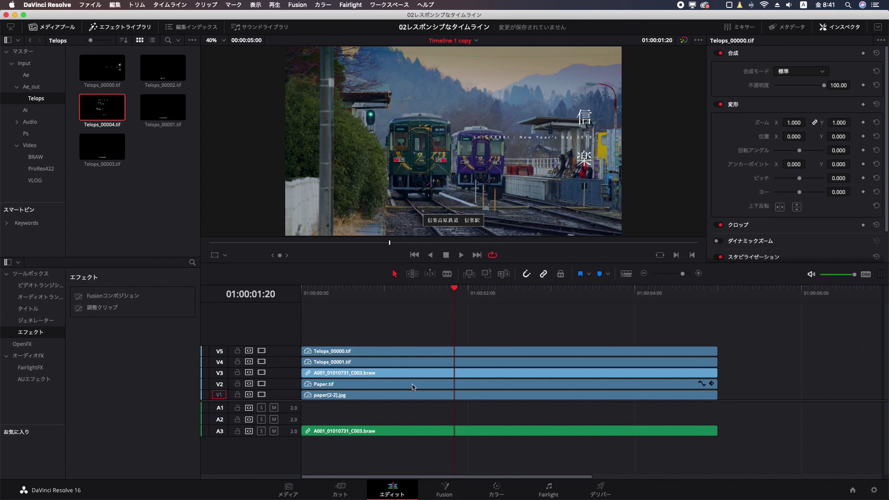
Confirm the 1920 x 1080 timeline resolution in Project Settings, then view Telops_00004.tif's 3840 x 2160 media details
click(873, 489)
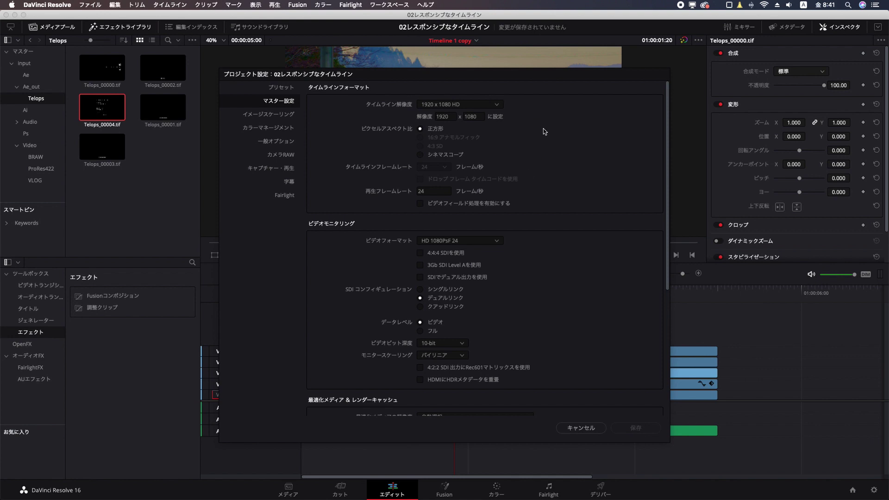
click(589, 431)
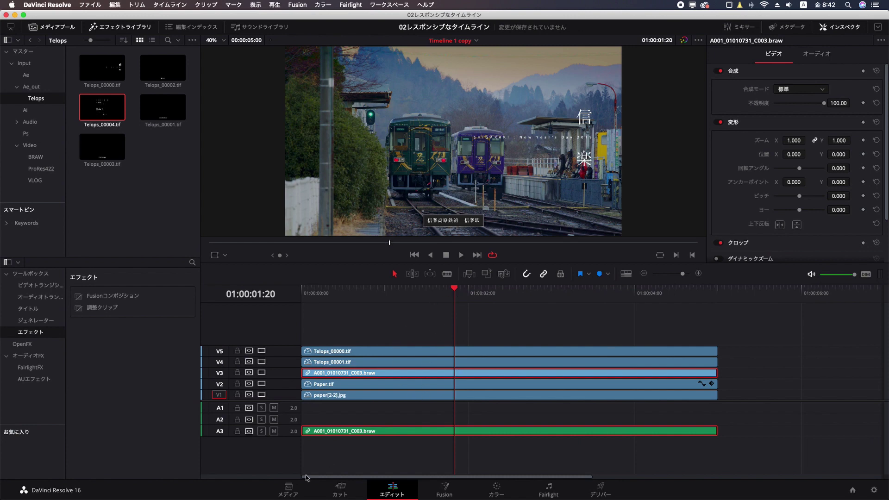
click(290, 490)
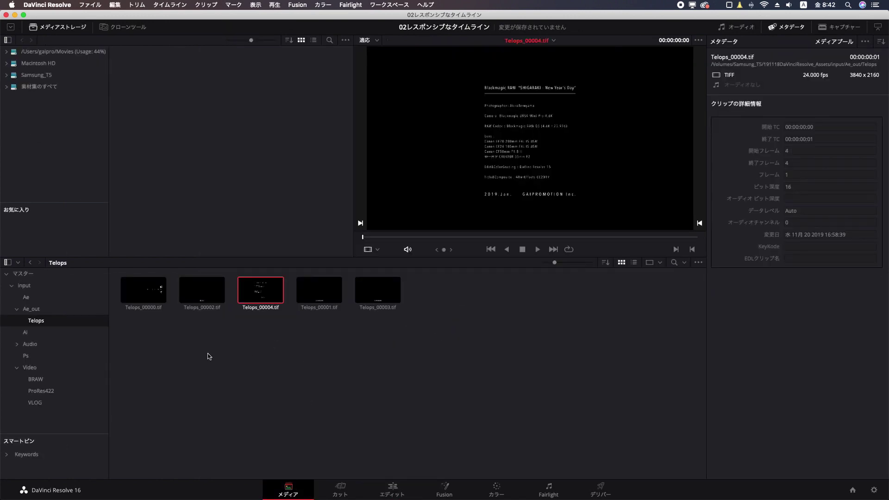
Check the BRAW C003 clip's 4608 x 2592 and four telop TIFFs' 3840 x 2160, then reopen Project Settings from the Edit page
click(65, 379)
click(436, 291)
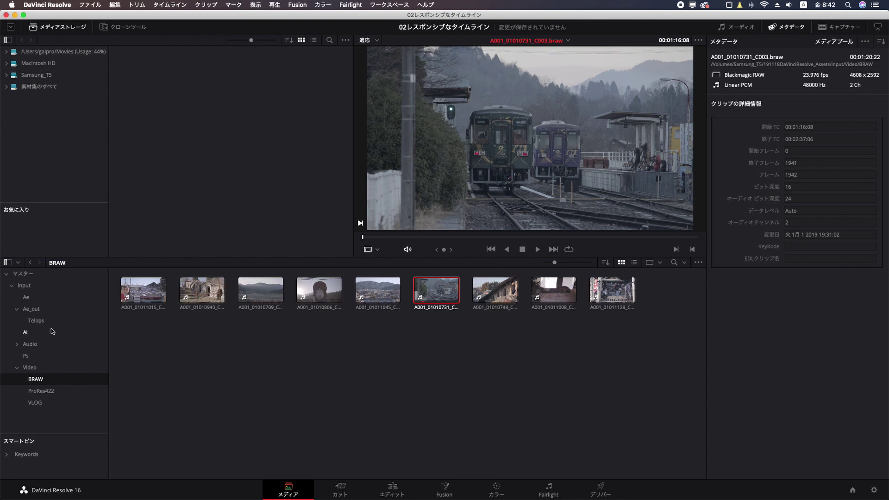
click(38, 322)
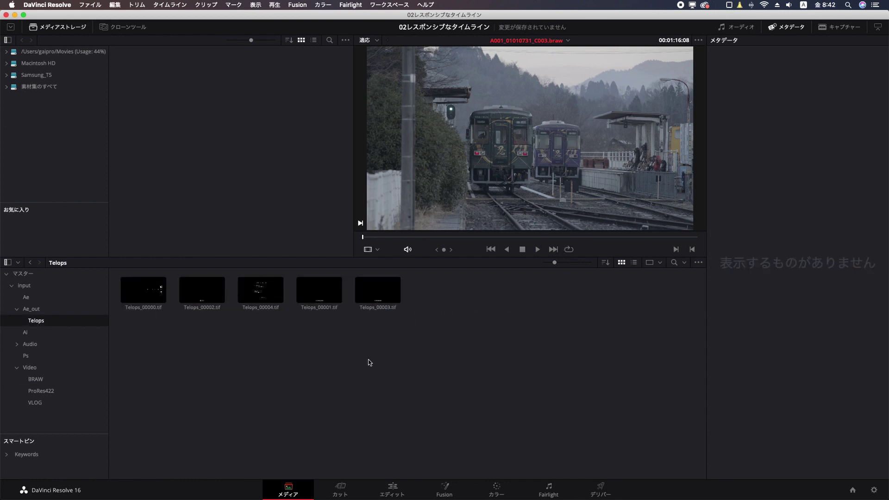
click(203, 290)
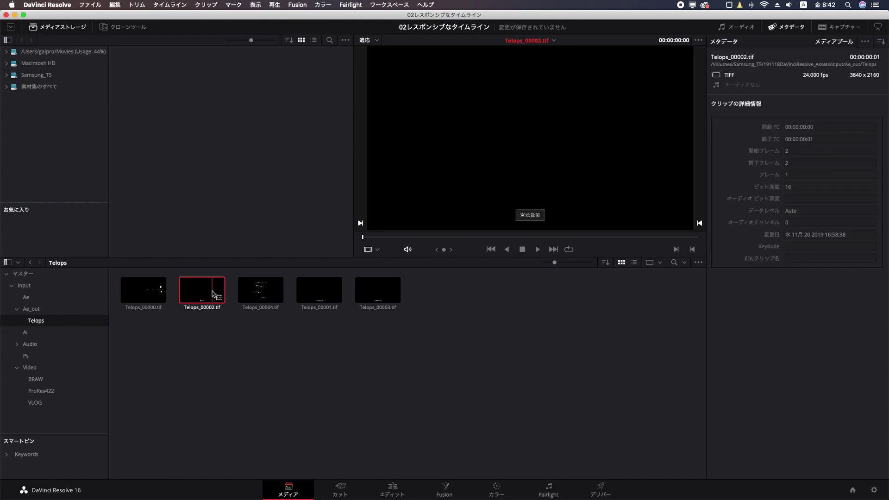
click(262, 290)
click(333, 290)
click(389, 289)
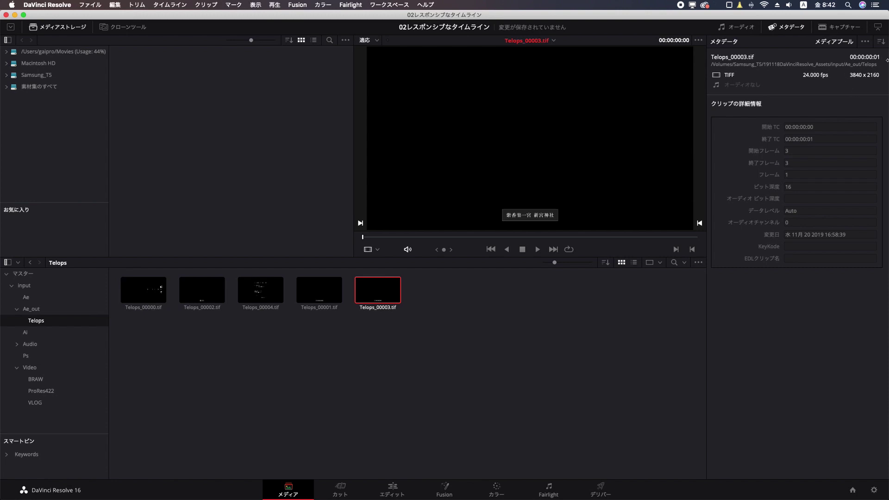
click(392, 488)
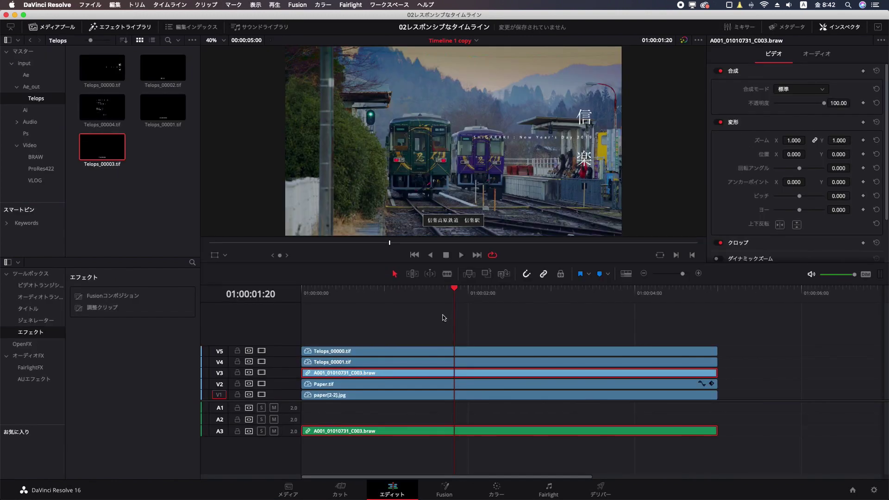
click(874, 489)
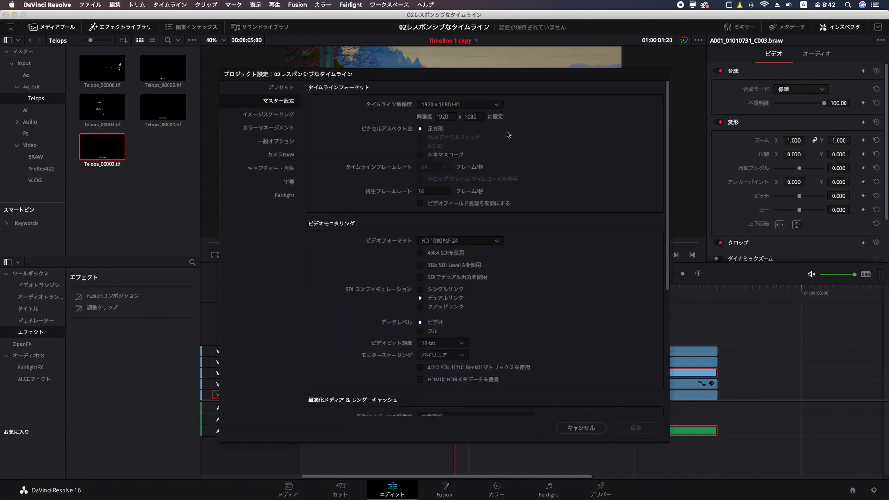
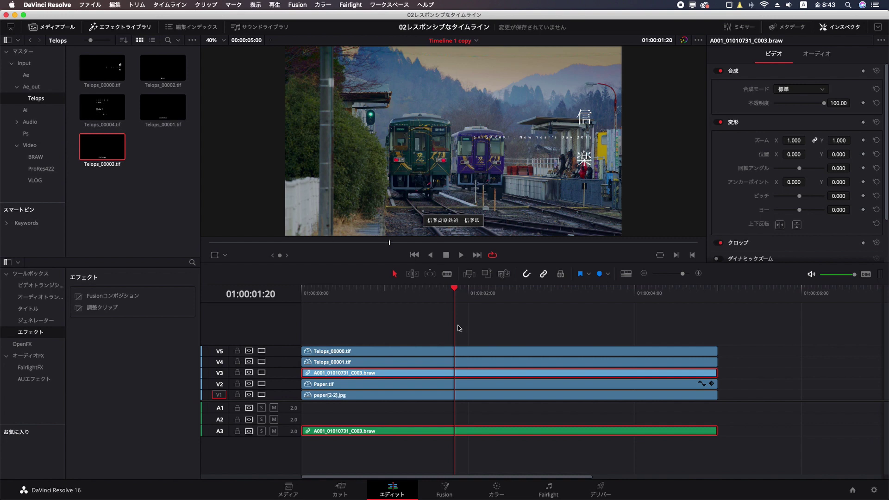
At 01:00:01:23, set the train clip's zoom to 0.6
click(464, 291)
double_click(794, 140)
text(0.6)
key(Return)
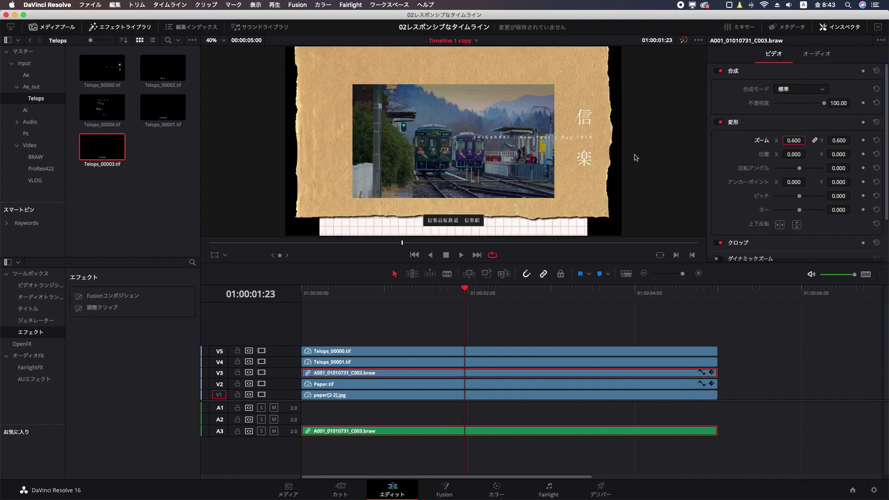
Enlarge the V1 grid-paper background and lower the Telops_00001 station-name telop slightly
click(445, 394)
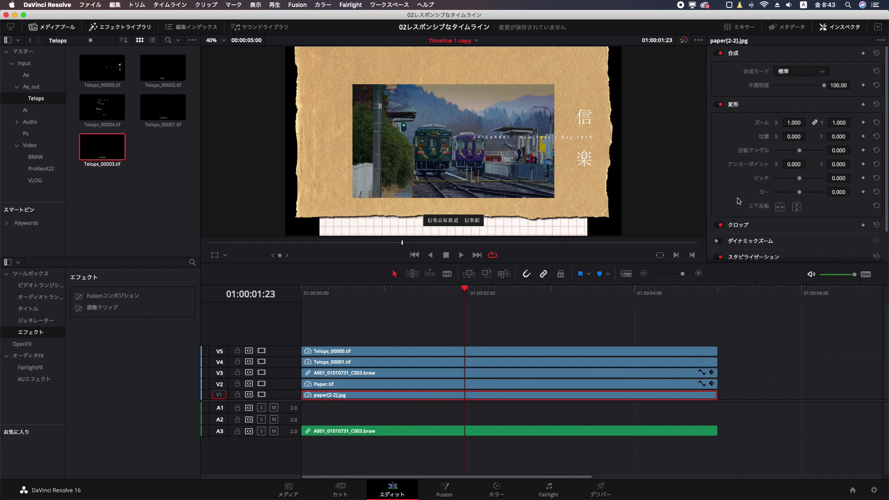
drag(791, 122, 808, 121)
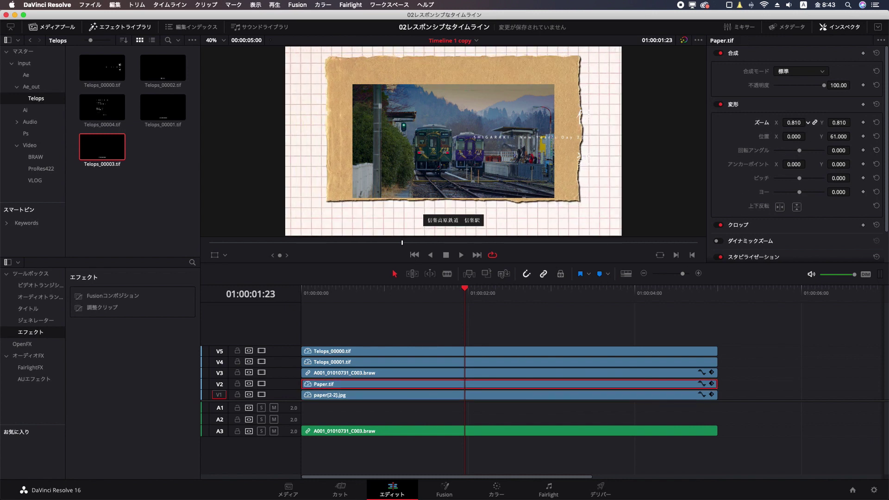
click(509, 361)
drag(838, 136, 829, 136)
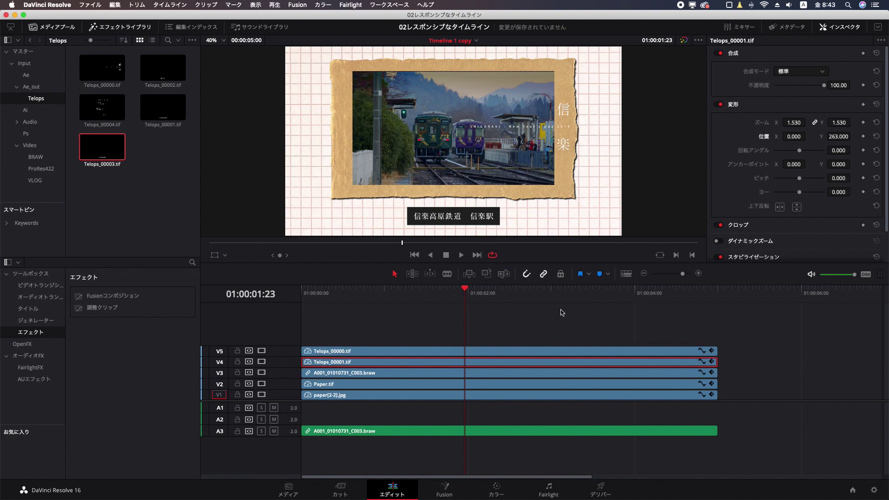
Switch the timeline resolution to 3840 x 2160 Ultra HD and save
click(873, 490)
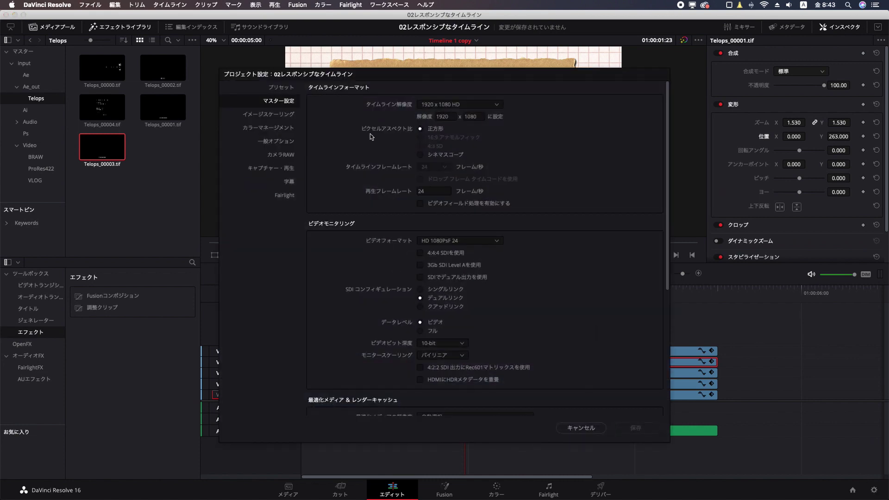
click(465, 107)
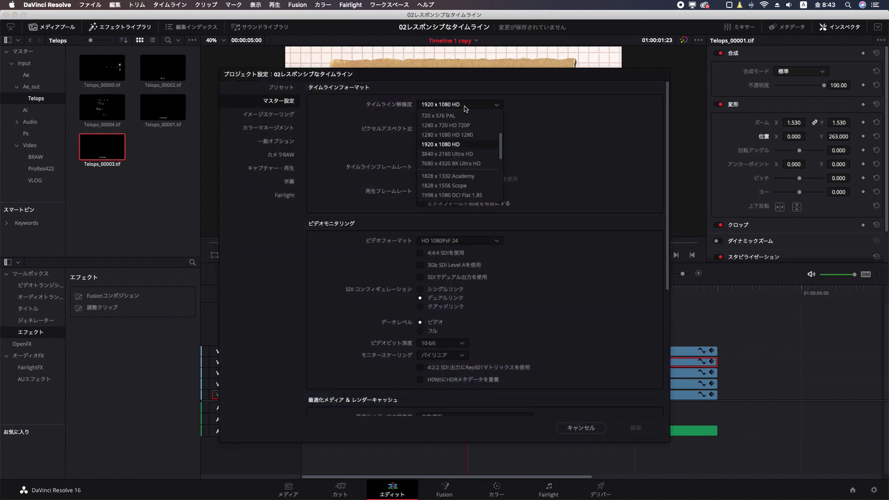
click(451, 154)
click(635, 428)
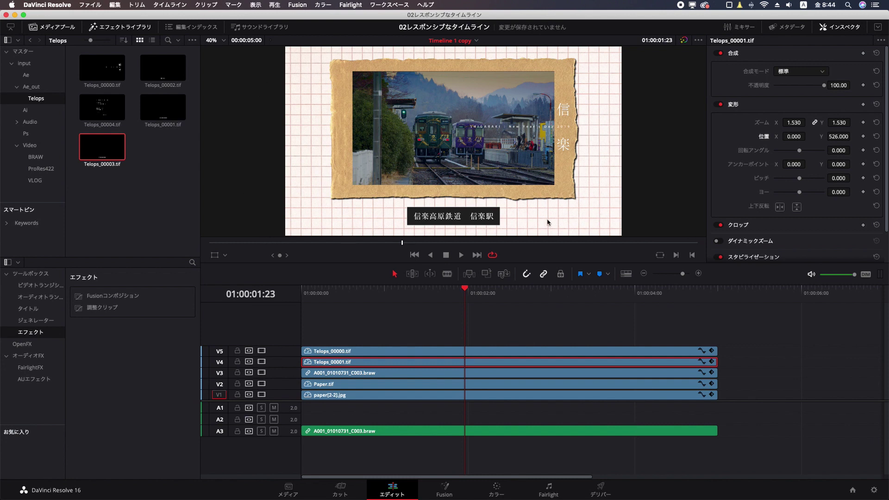
Change the timeline resolution to 1280 x 720 HD 720P and save
click(874, 489)
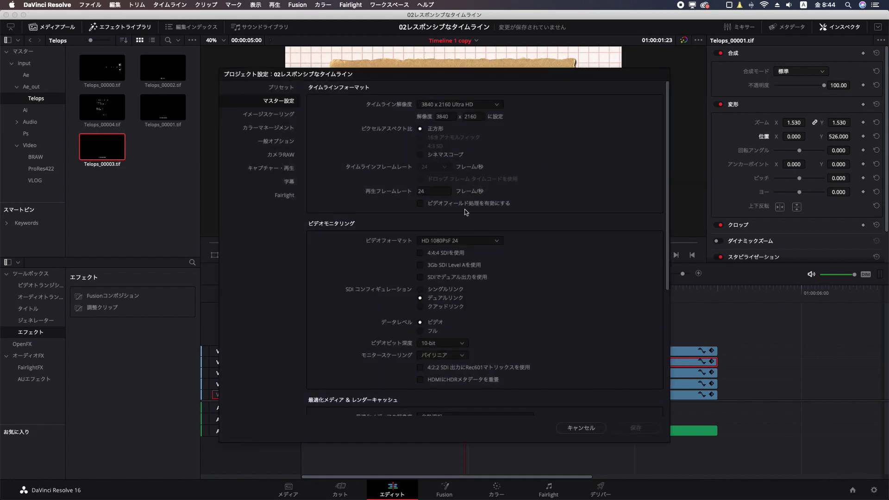
click(485, 105)
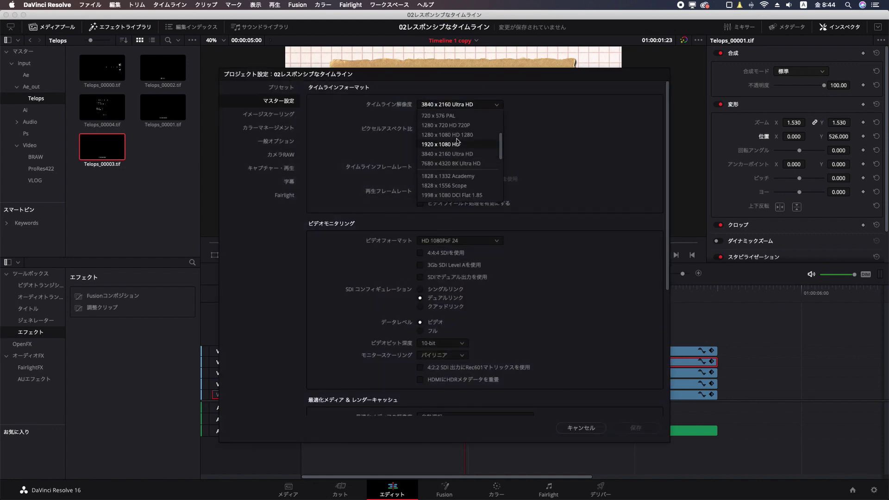
click(445, 125)
click(635, 428)
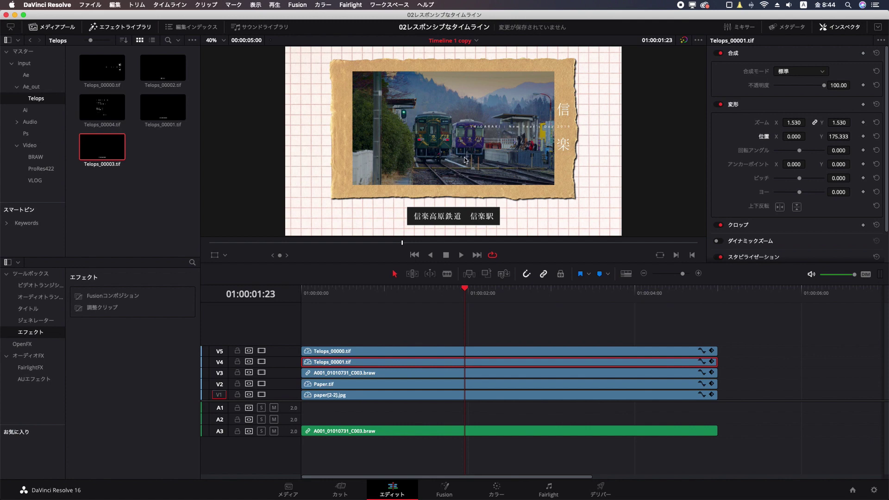
Hide the V5, V4, V2 and V1 tracks, leaving only the V3 train clip visible and selected
click(262, 351)
click(262, 362)
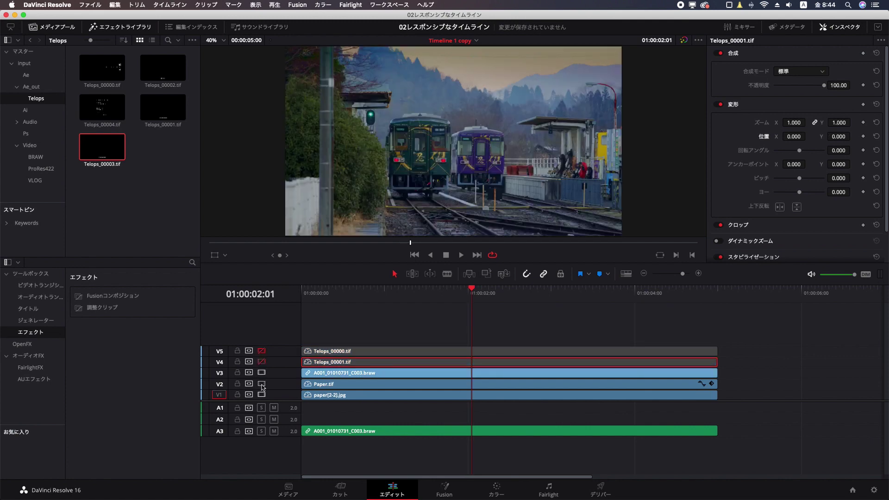
click(261, 384)
click(261, 395)
click(261, 373)
click(261, 372)
click(456, 374)
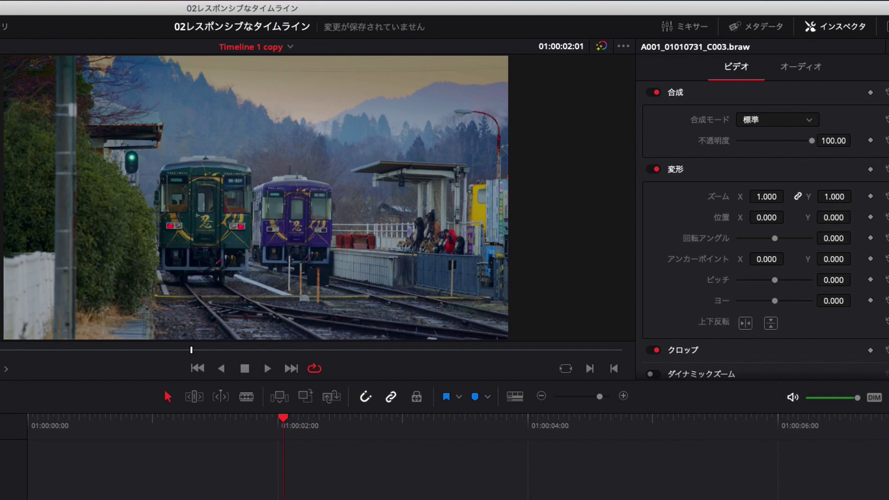
Set the timeline resolution to 3840 x 2160 Ultra HD and the train clip's zoom to 0.6
click(289, 142)
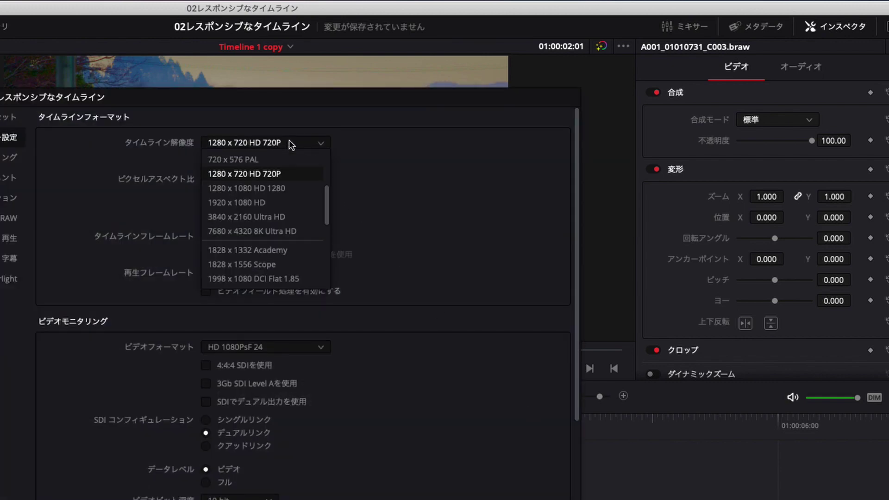
click(279, 217)
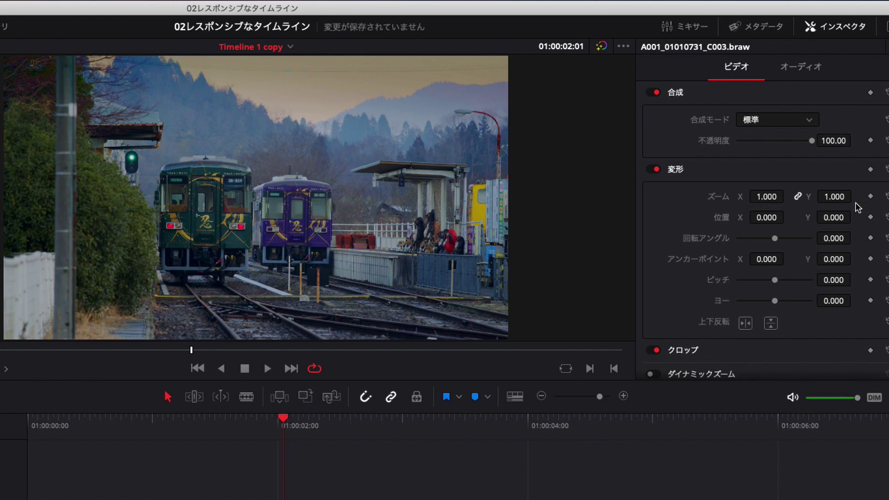
mouse_move(773, 199)
mouse_down()
mouse_move(736, 199)
mouse_move(752, 199)
mouse_up()
click(770, 199)
text(0.6)
key(Return)
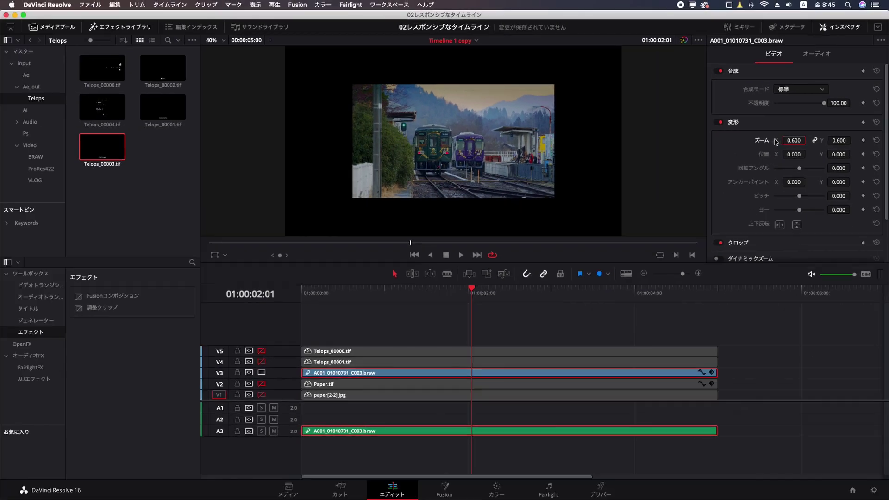
Turn the V5 and V4 telop tracks and the V2 Paper.tif track back on
click(261, 351)
click(262, 361)
click(262, 384)
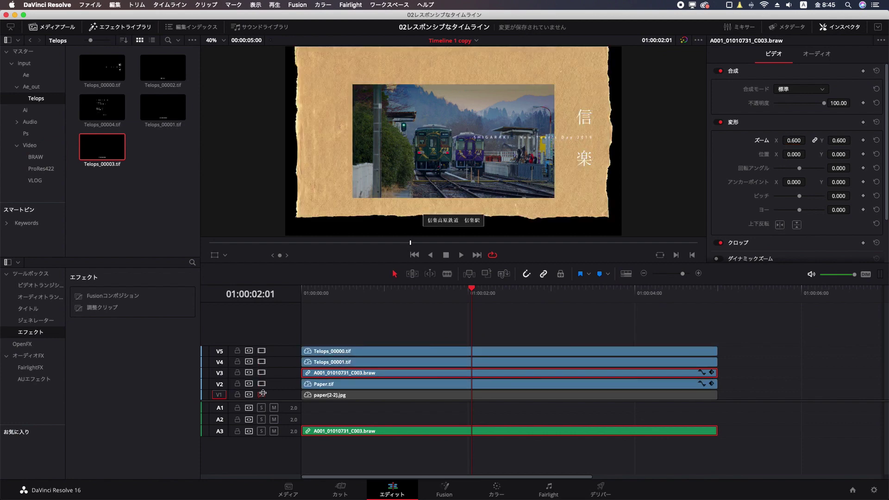
Set the timeline resolution to 1280 x 720 HD 720P, then select the V3 train clip at 01:00:01:21
click(873, 489)
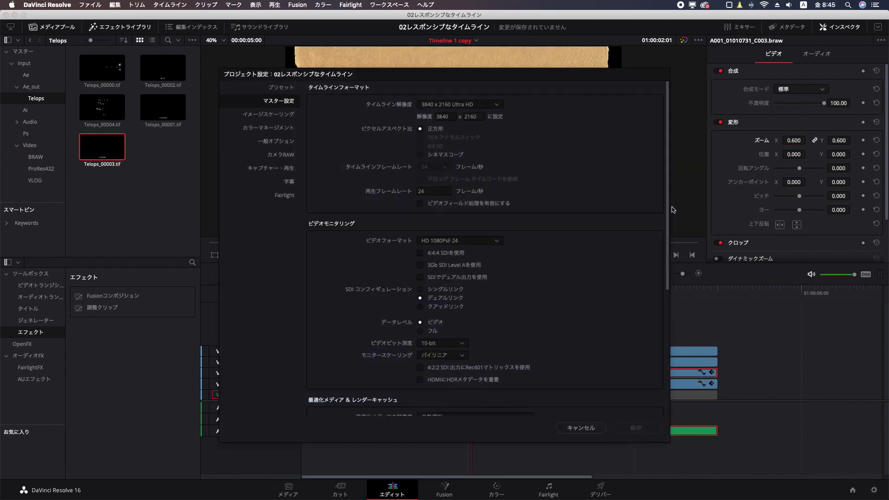
click(472, 106)
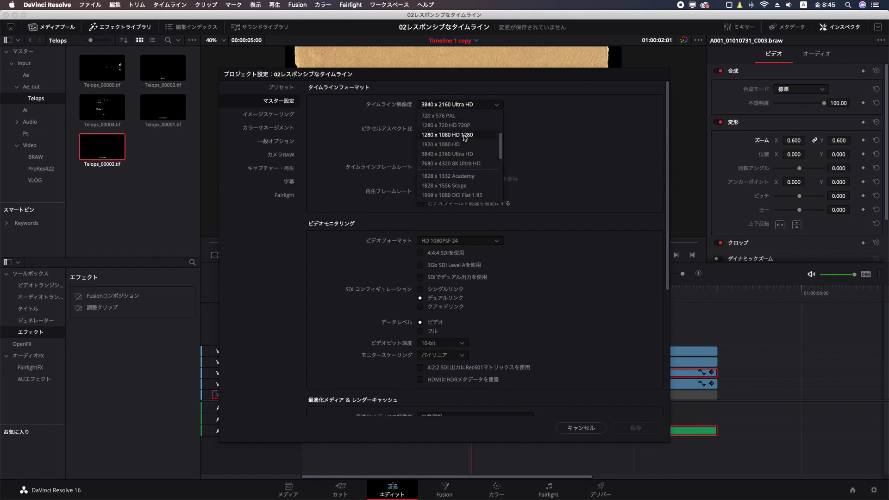
click(458, 126)
click(636, 428)
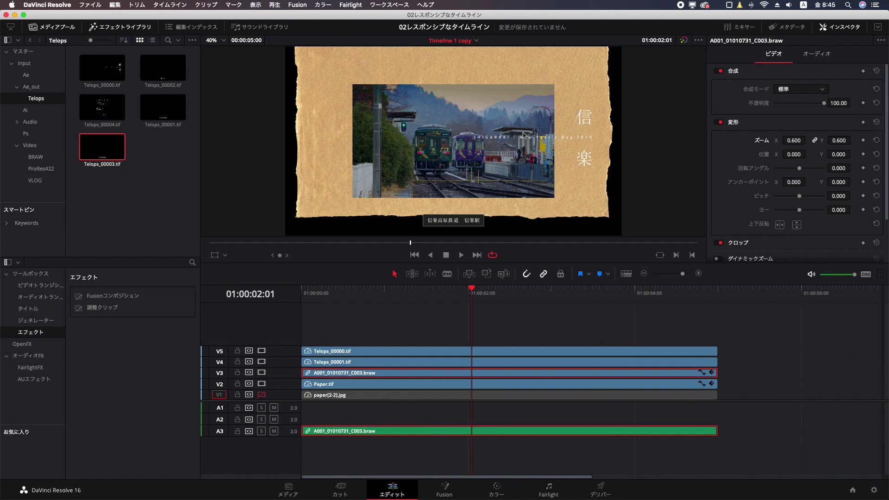
click(458, 294)
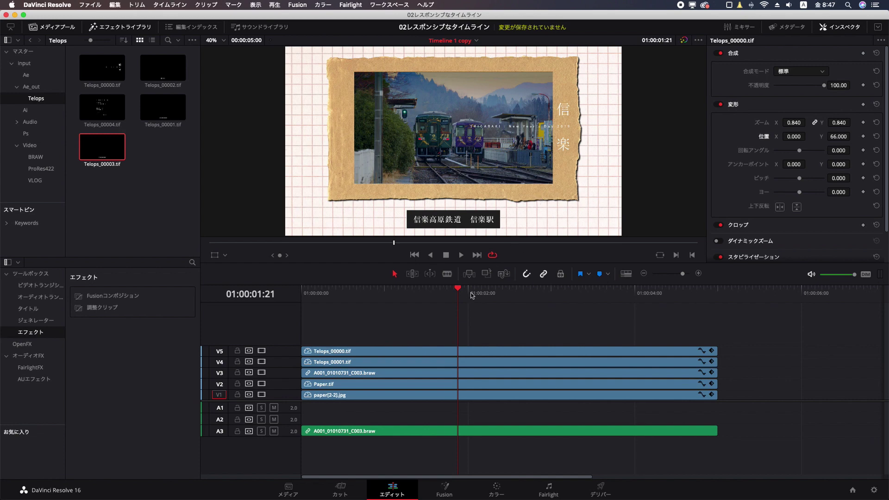
click(392, 374)
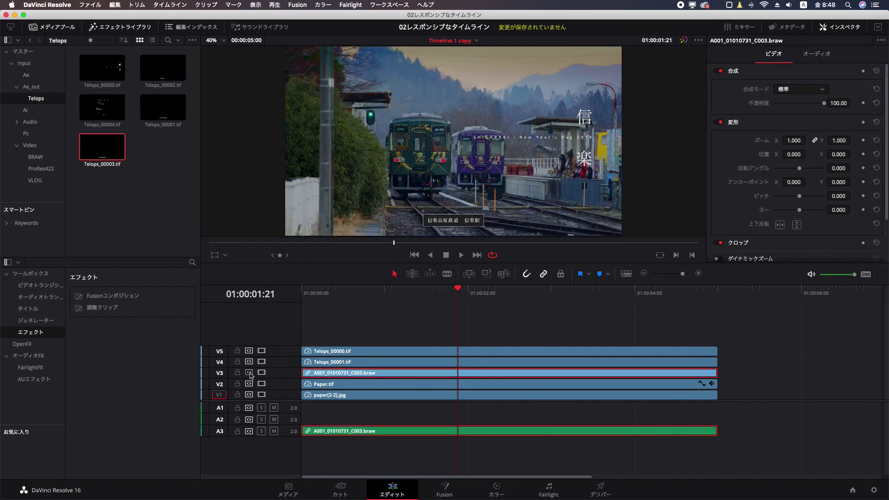
Hide the V5 and V4 telop tracks and the V2 and V1 paper tracks
click(262, 351)
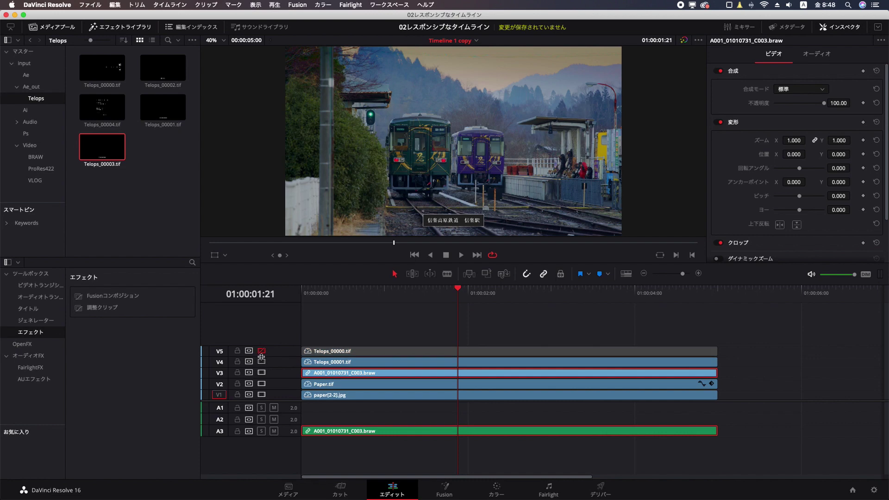
click(261, 362)
click(261, 384)
click(261, 394)
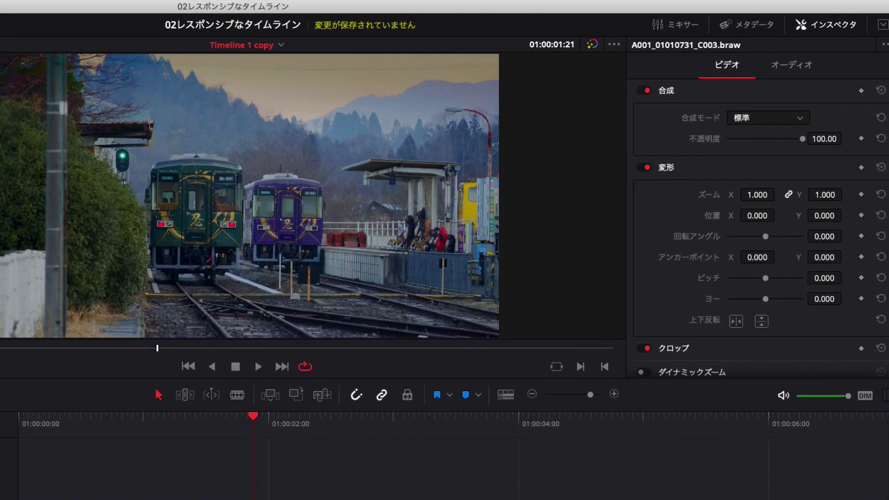
Set the train clip's Retime and Scaling scaling to Crop
scroll(708, 259, down, 3)
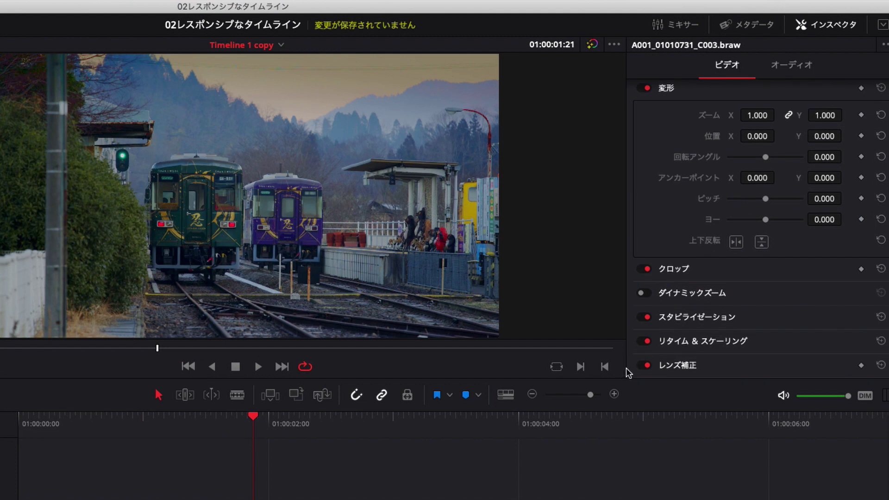
click(729, 343)
scroll(780, 305, down, 4)
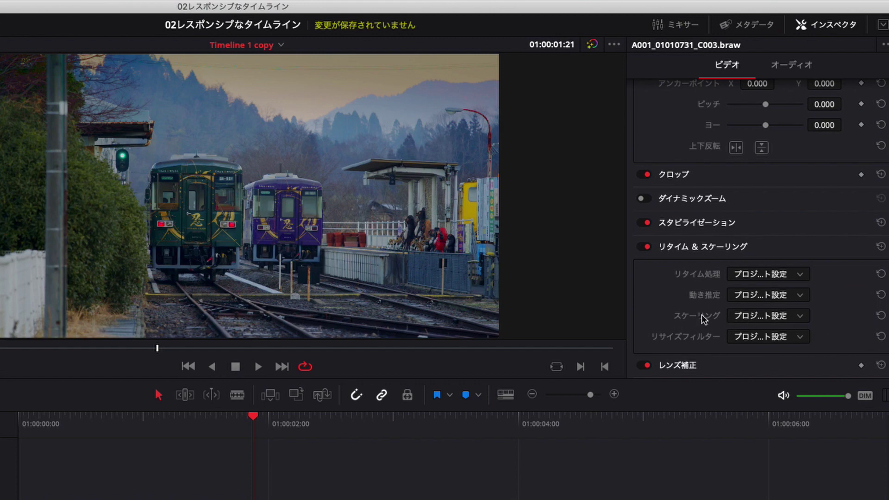
click(790, 316)
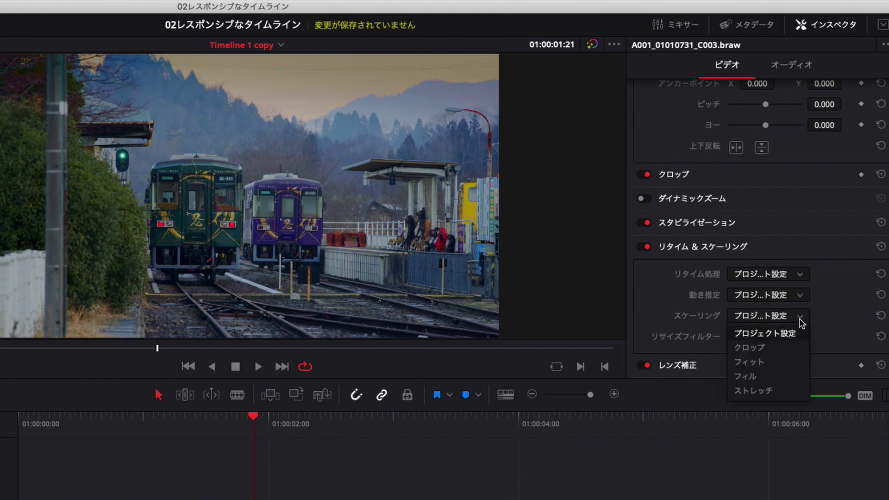
click(778, 348)
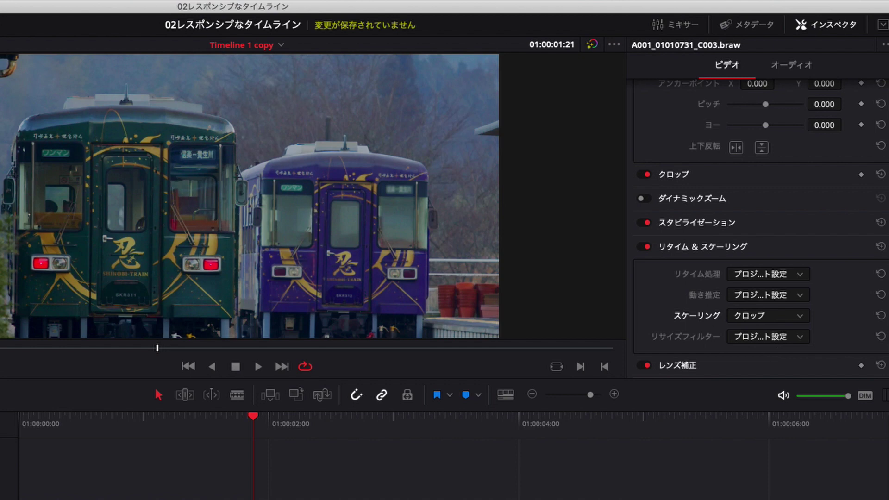
Try 3840 x 2160, return to 1920 x 1080 HD, and reset the clip's scaling to Project Settings
key(shift+9)
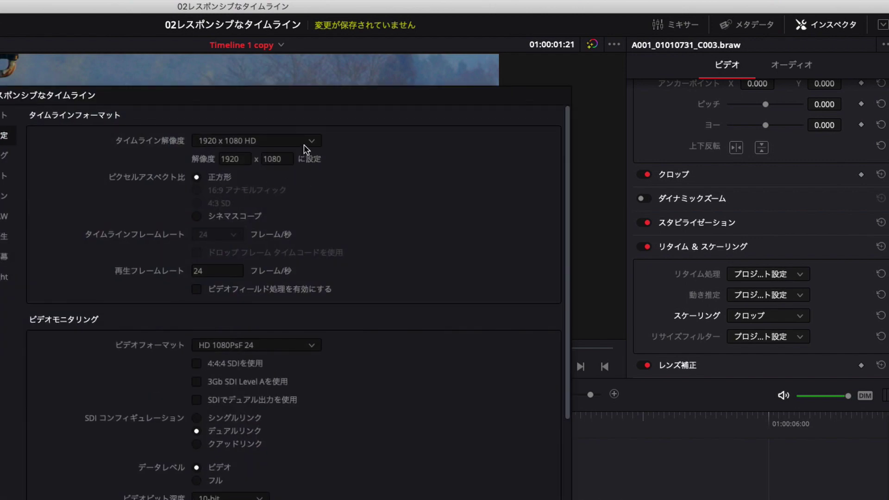
click(303, 145)
click(278, 216)
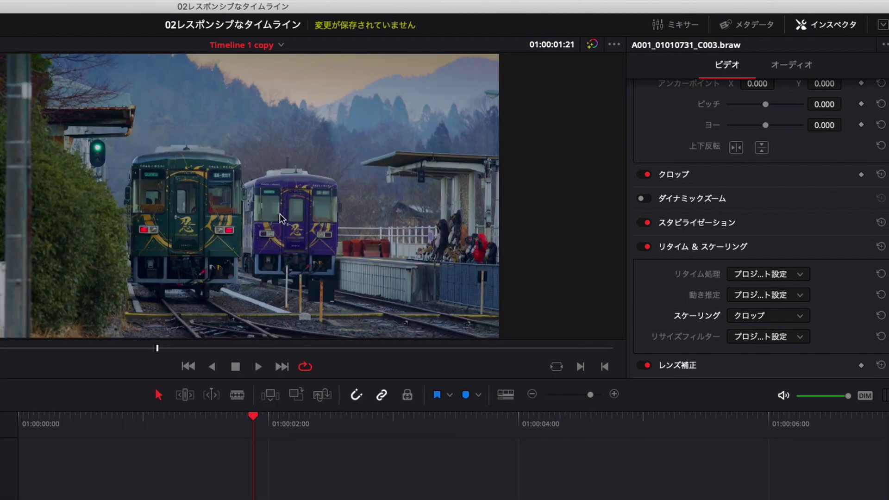
key(shift+9)
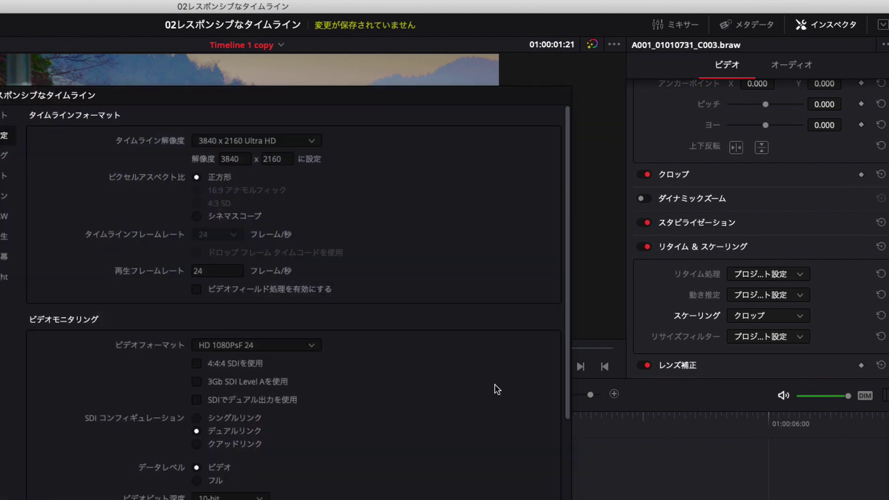
click(281, 141)
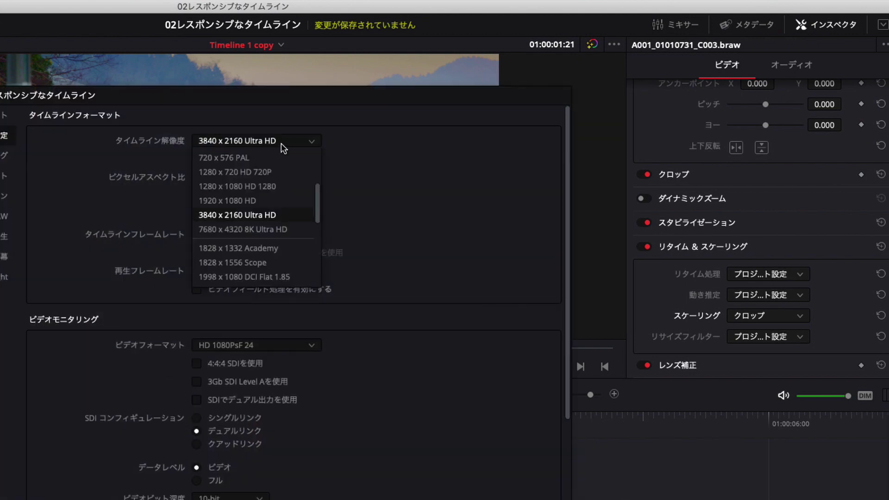
click(267, 194)
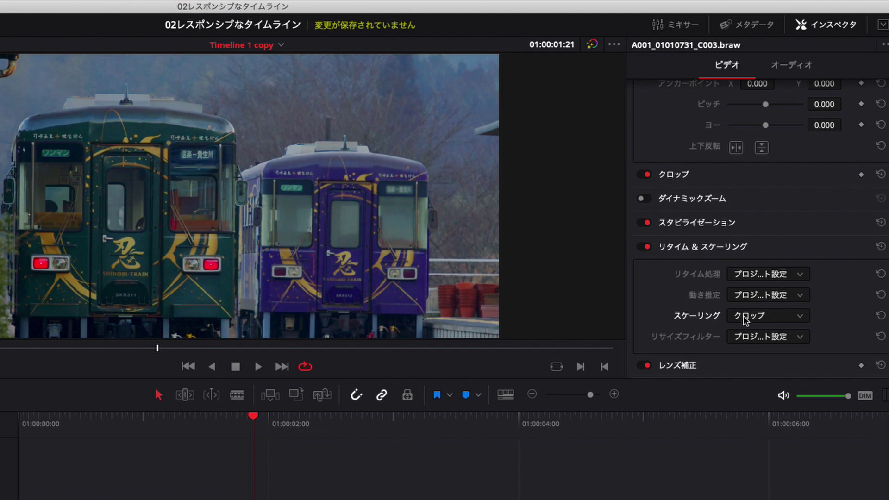
click(784, 317)
click(784, 334)
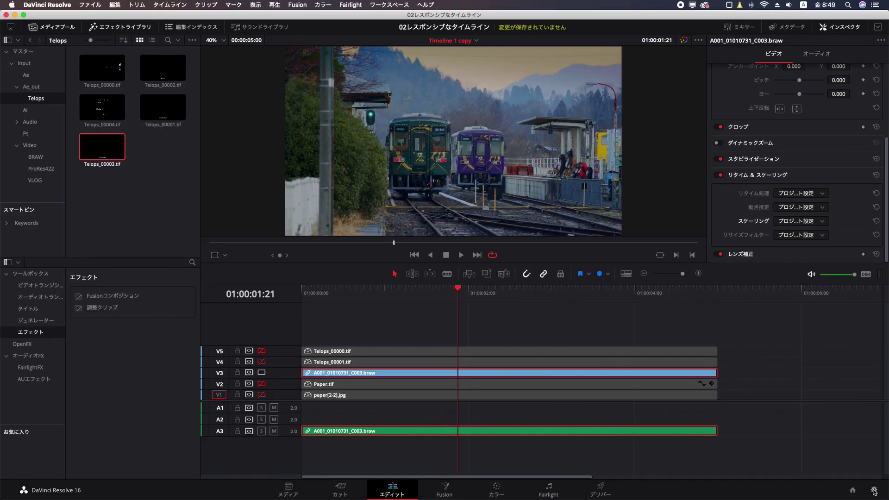
Under Image Scaling, set mismatched-resolution input scaling to centre crop with no resizing and save
click(874, 490)
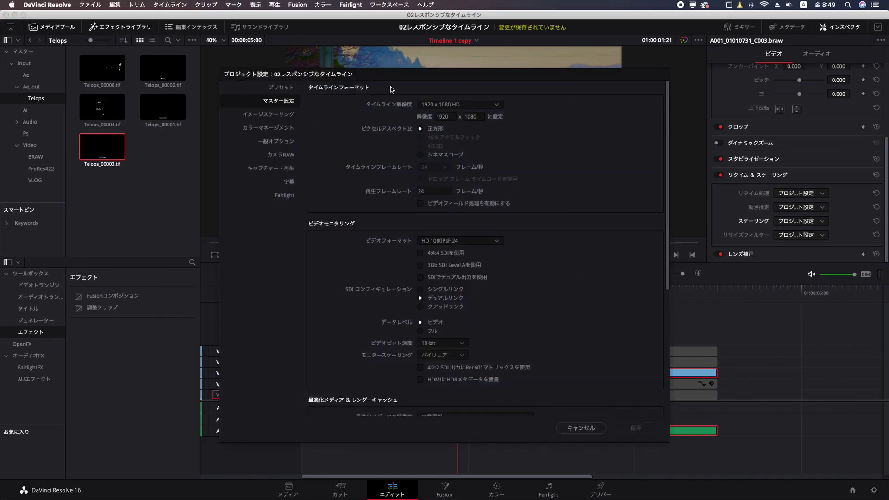
click(279, 115)
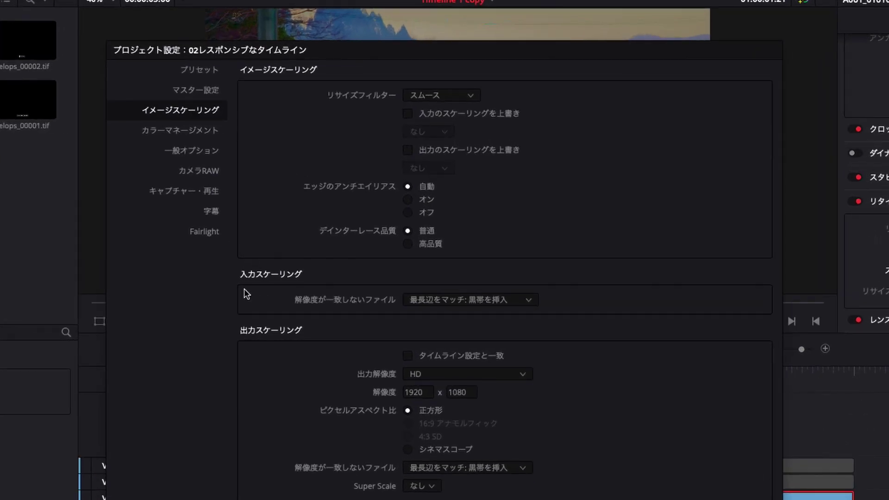
click(529, 301)
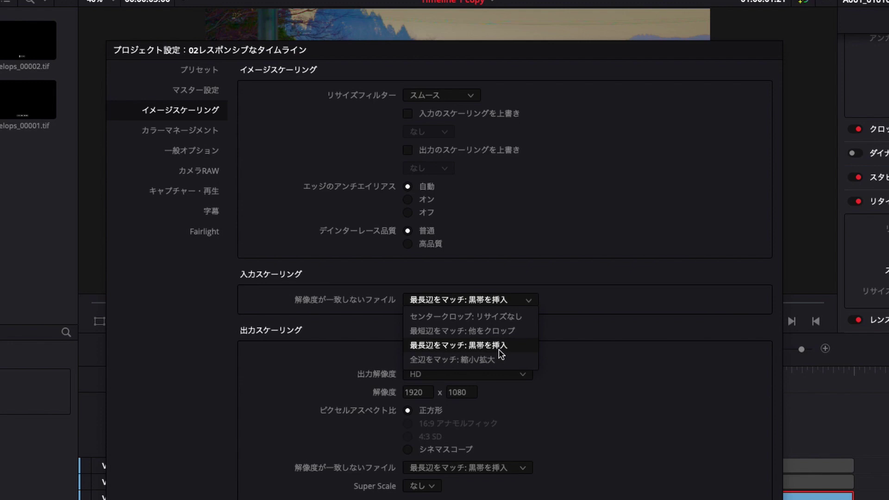
click(441, 320)
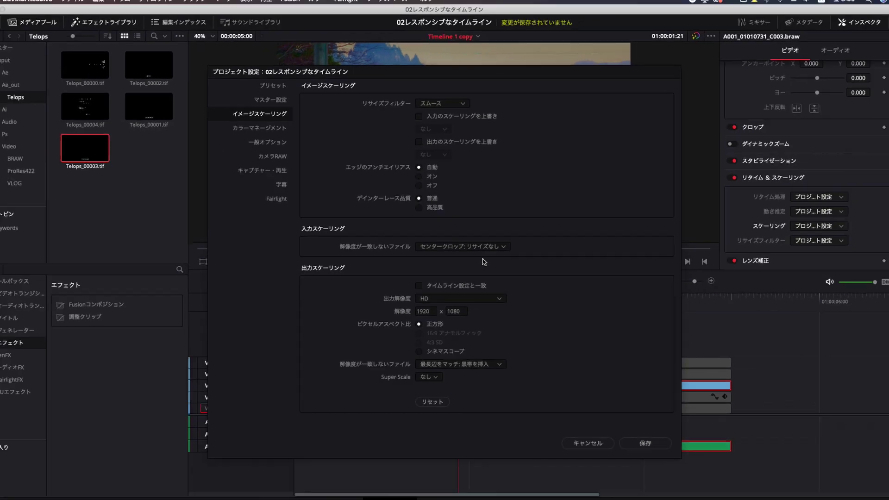
click(643, 444)
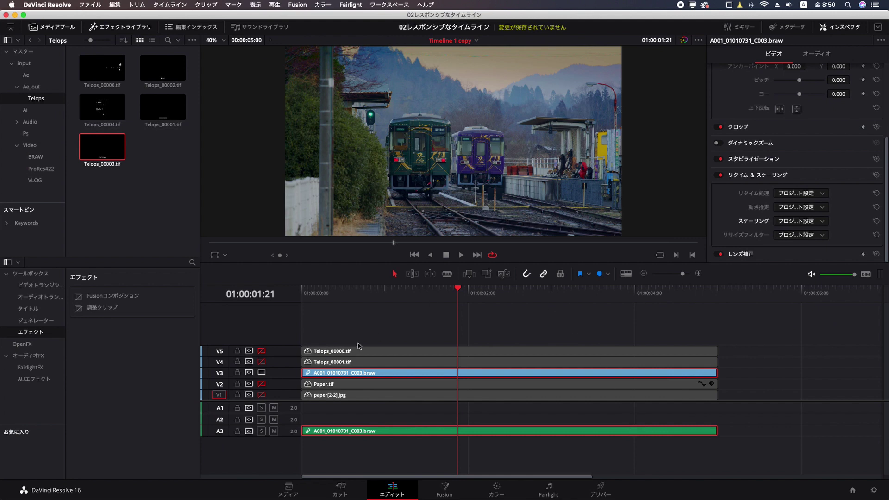
Turn the V5, V4, V2 and V1 tracks back on
click(262, 351)
click(262, 362)
click(262, 384)
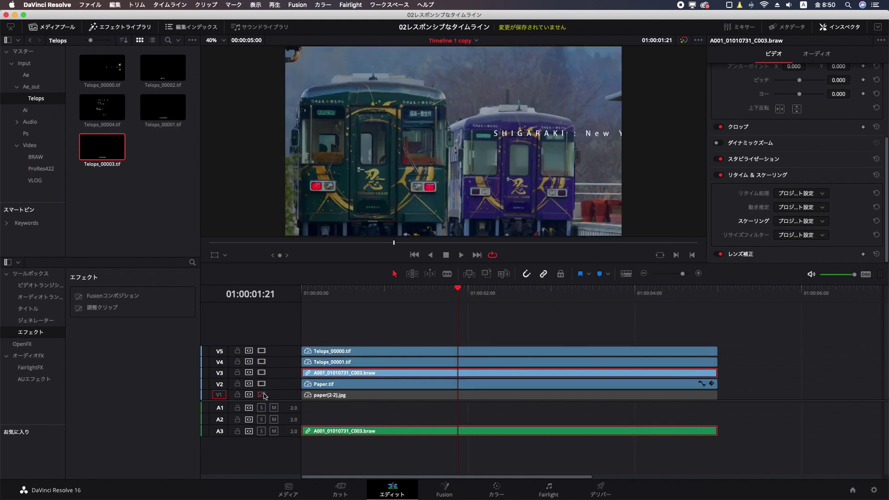
click(261, 394)
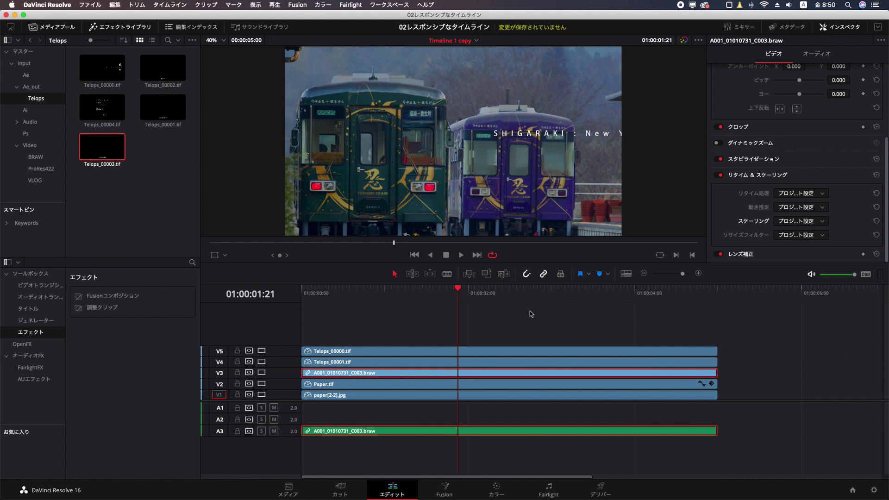
Switch the timeline resolution to 3840 x 2160 Ultra HD and save
click(873, 490)
click(487, 106)
click(465, 146)
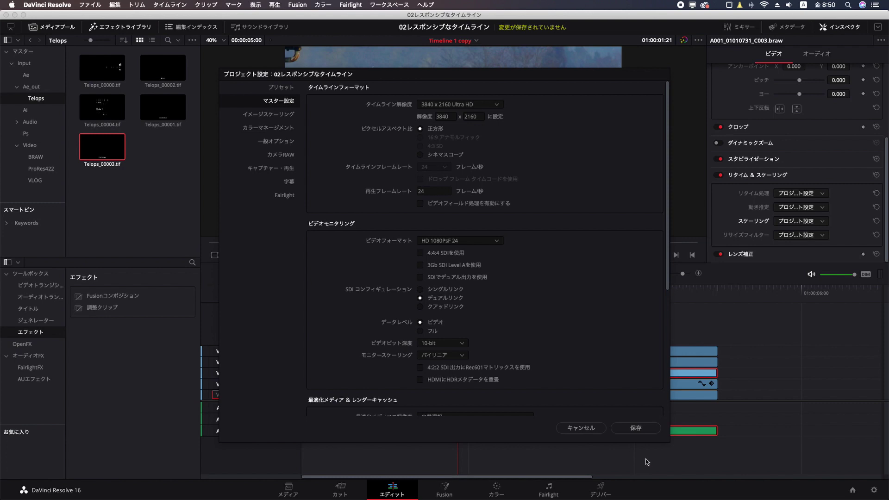
click(641, 428)
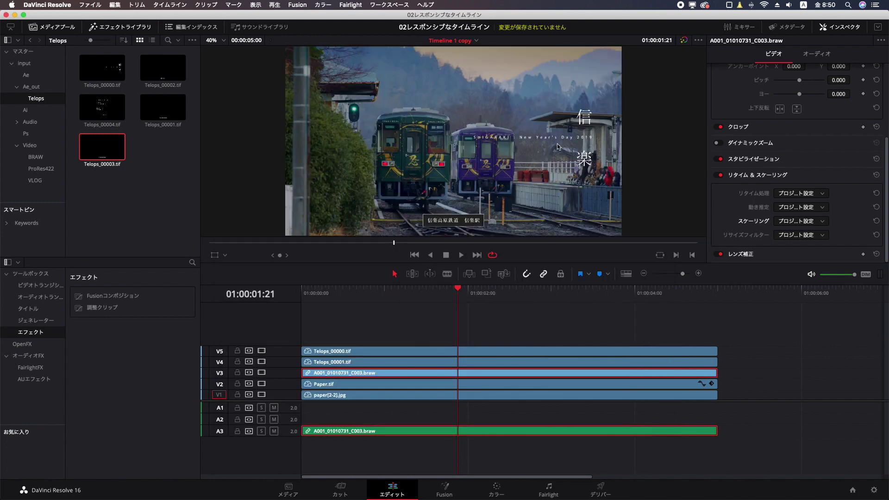
Choose 1280 x 720 HD 720P as the timeline resolution
click(873, 490)
click(467, 107)
click(448, 126)
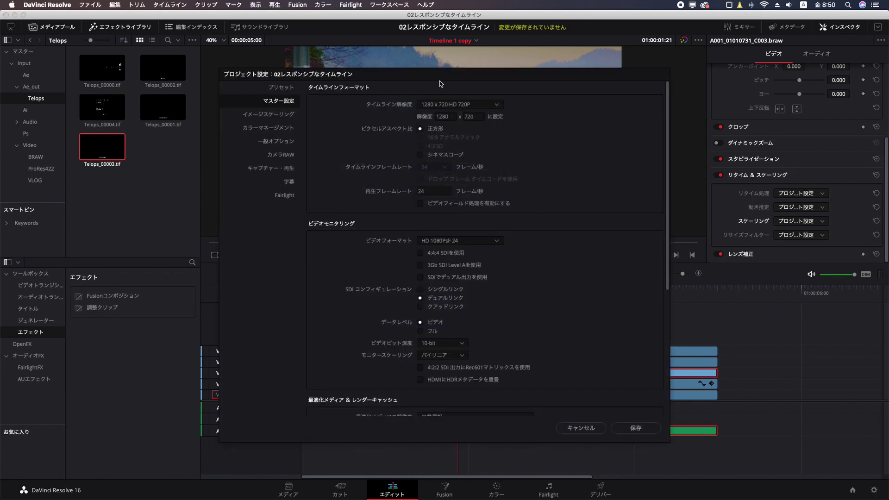
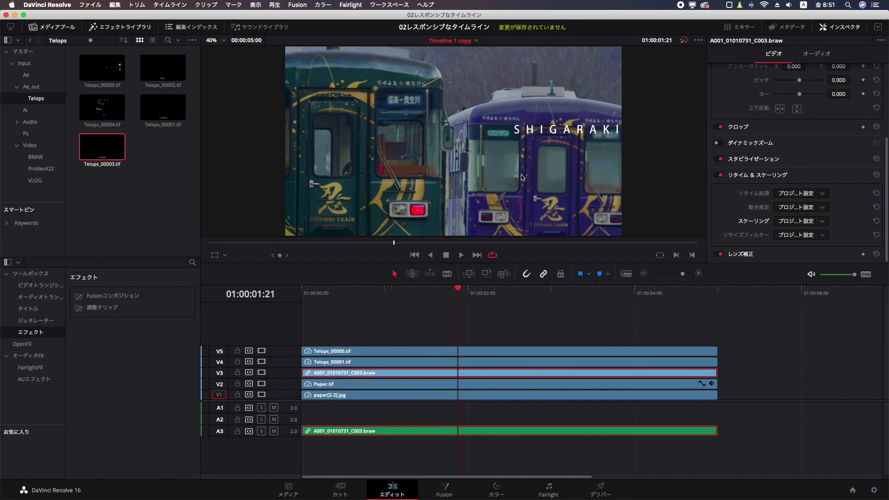
Try the input scaling options (shortest-edge crop, longest-edge fit, stretch), then return to center crop
click(676, 256)
click(873, 491)
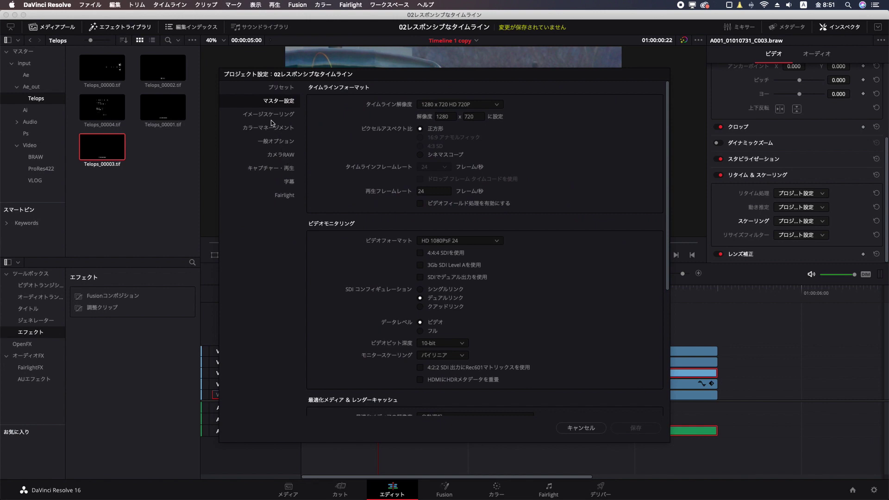
click(277, 115)
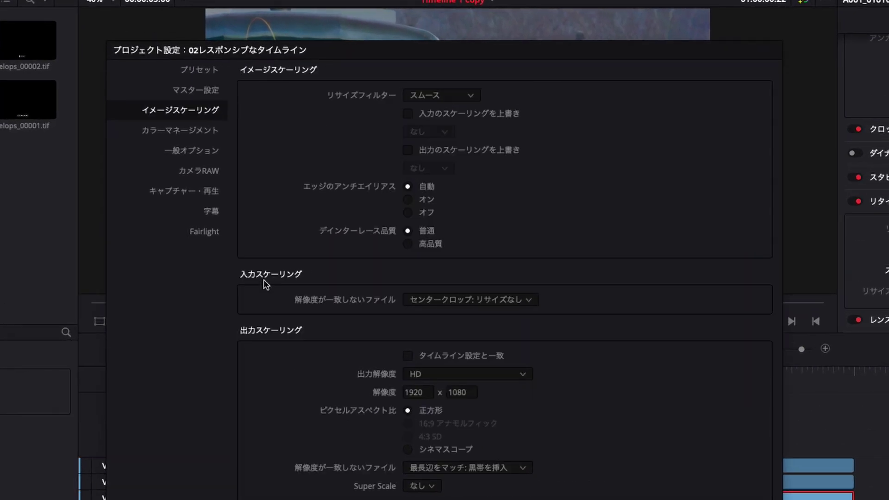
click(512, 302)
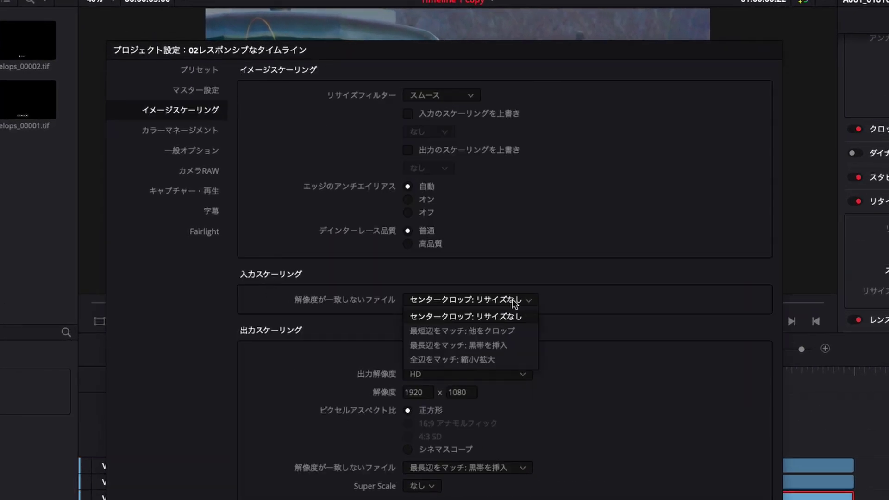
click(458, 330)
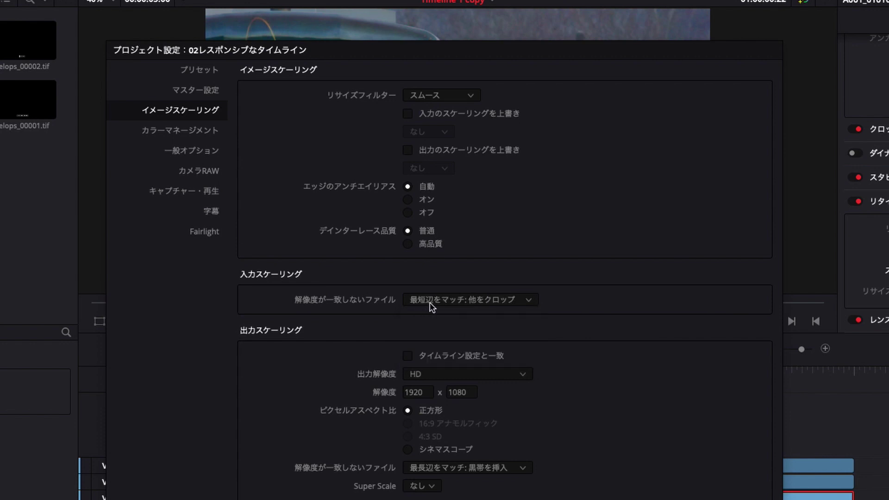
click(497, 302)
click(471, 344)
click(482, 302)
click(463, 360)
click(495, 303)
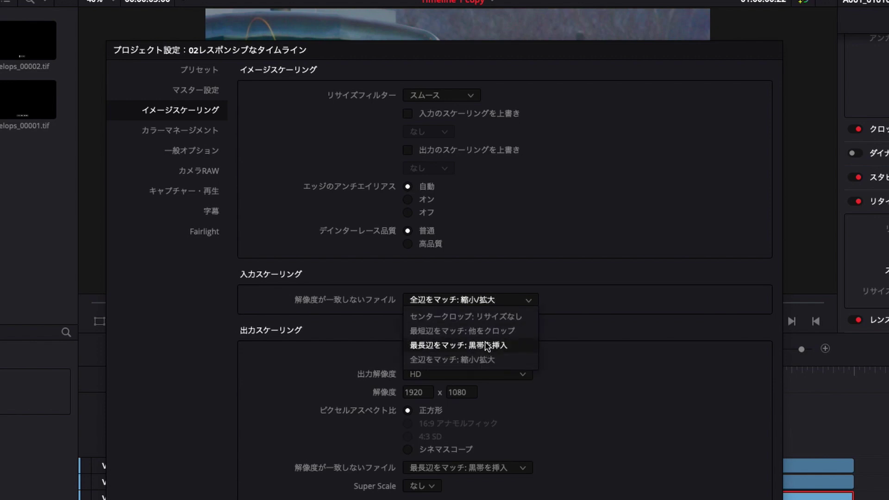
click(414, 319)
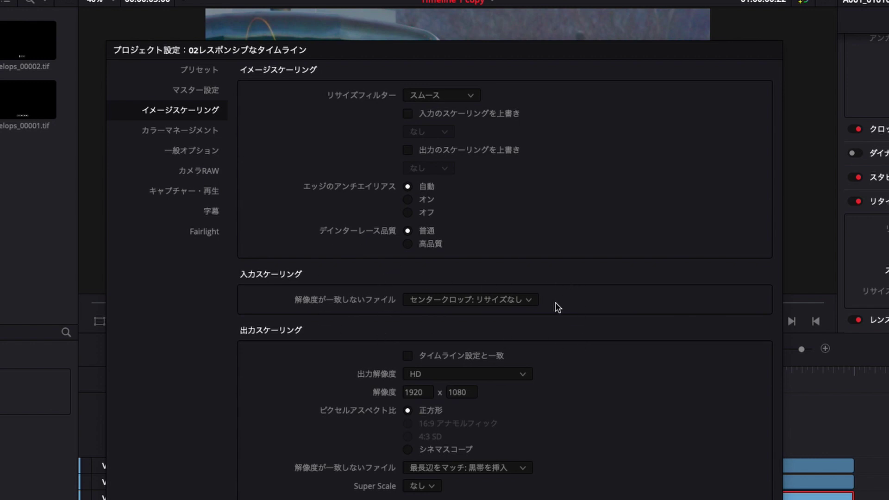
Settle mismatched-resolution input scaling on 最長辺をマッチ: 黒帯を挿入 and save the settings
click(526, 300)
click(621, 301)
scroll(528, 302, down, 2)
click(498, 301)
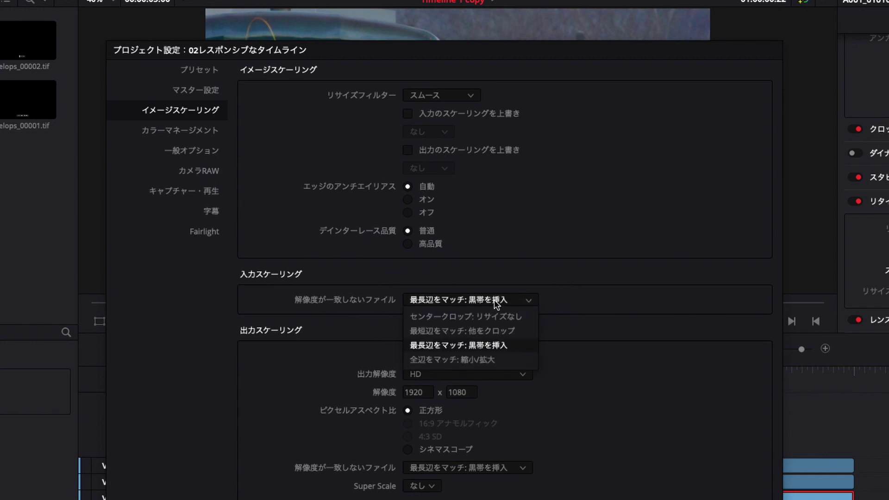
click(484, 334)
click(519, 301)
click(492, 350)
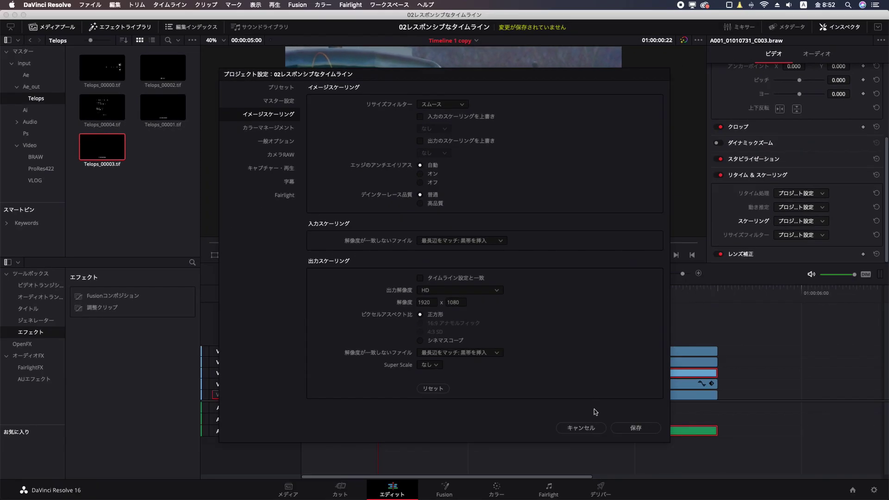
click(635, 430)
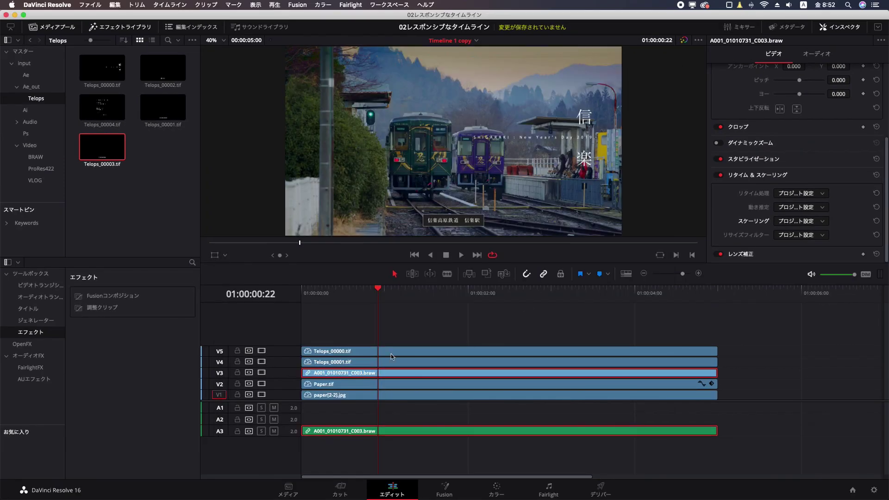
On the Cut page, preview the timeline at Full HD 1920x1080, then back at Ultra HD
click(341, 491)
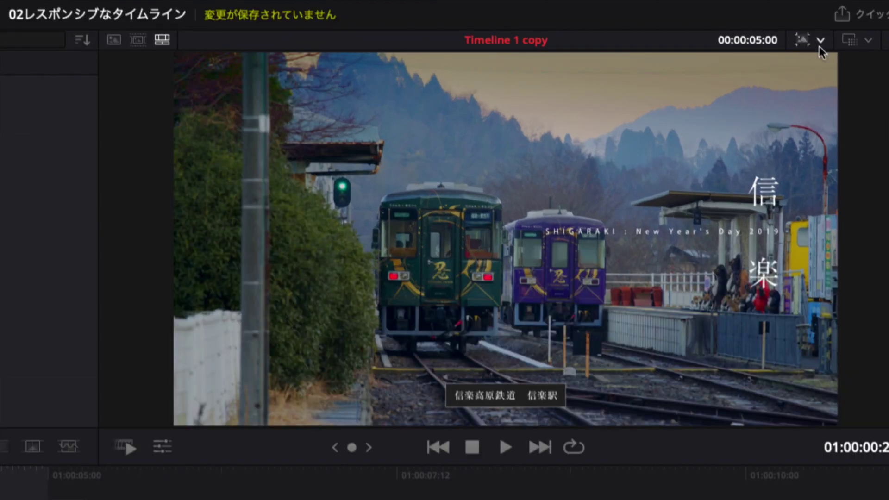
click(821, 41)
click(829, 69)
click(820, 41)
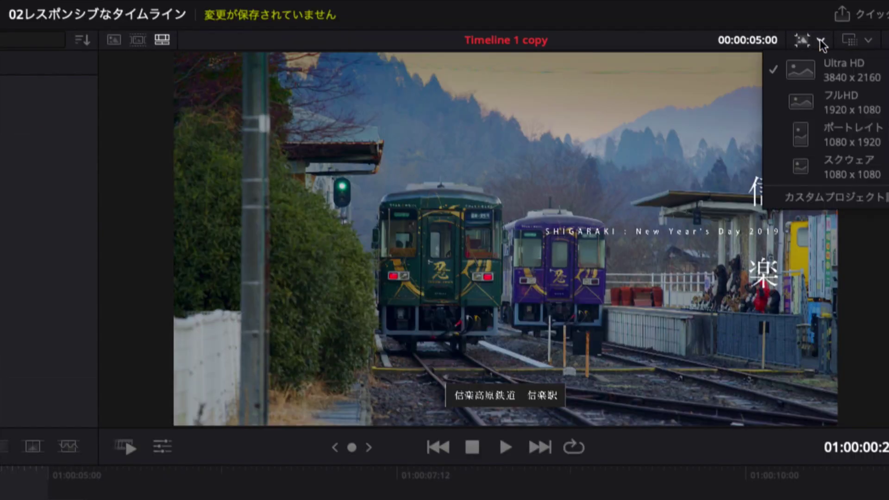
click(827, 104)
click(819, 38)
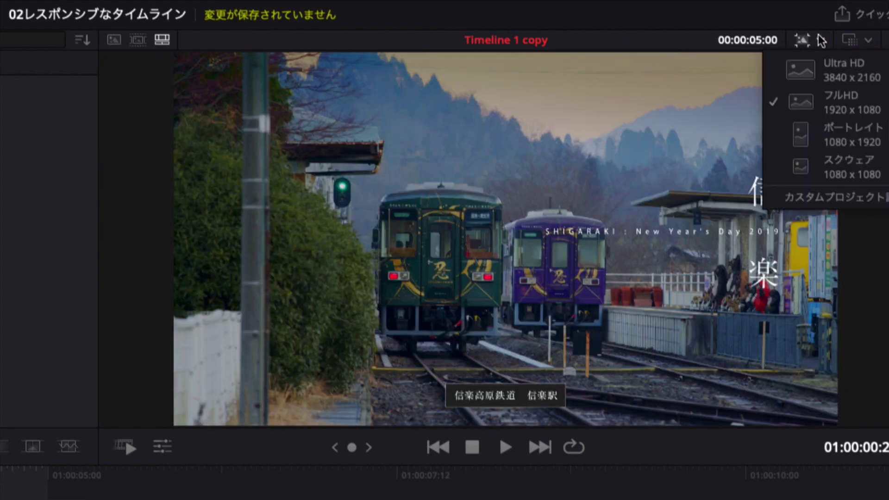
click(825, 69)
click(821, 41)
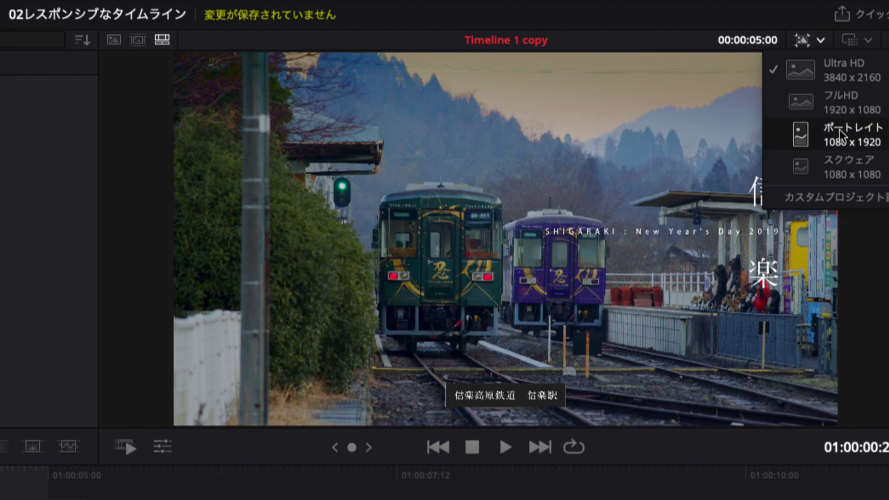
Preview vertical 1080x1920 and square 1080x1080 frames before returning to Ultra HD 3840x2160
click(841, 136)
click(820, 40)
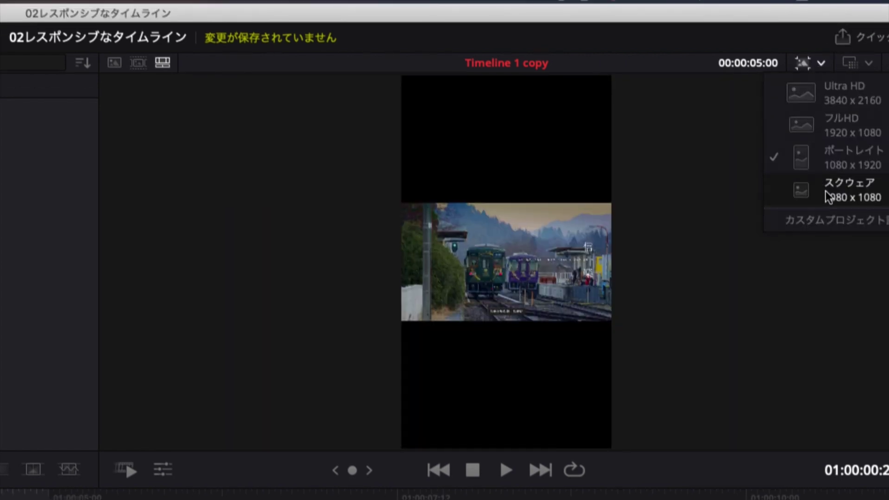
click(826, 190)
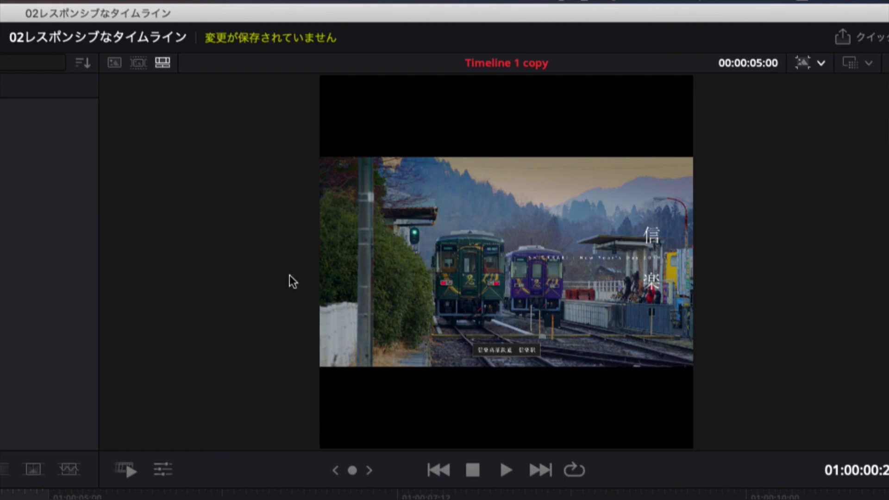
click(820, 62)
click(826, 84)
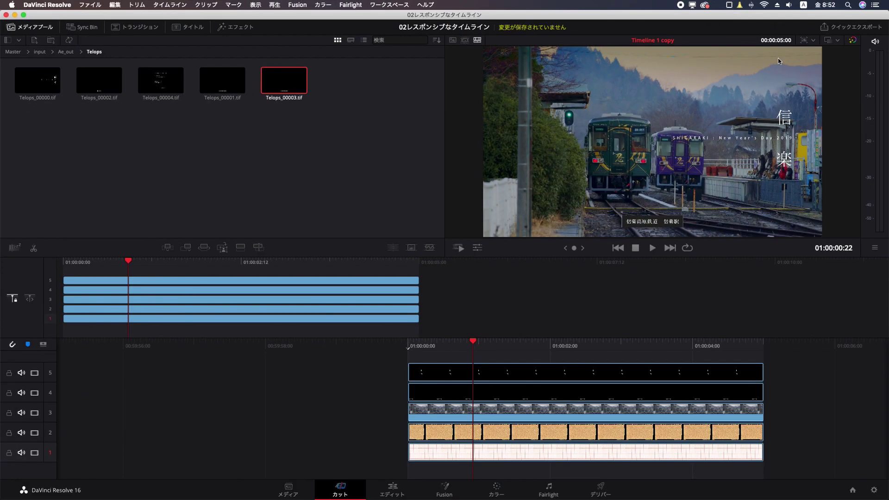
click(813, 41)
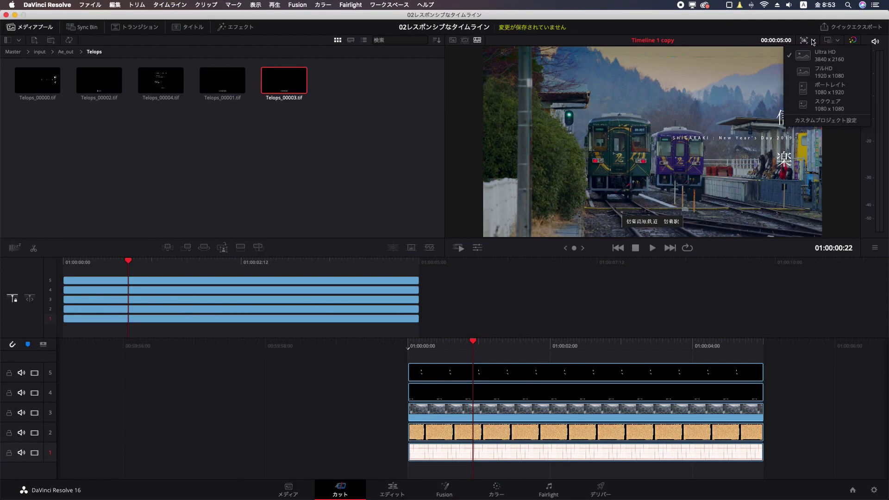
Make the timeline vertical 1080x1920 with shortest-edge-crop input scaling and save
click(828, 88)
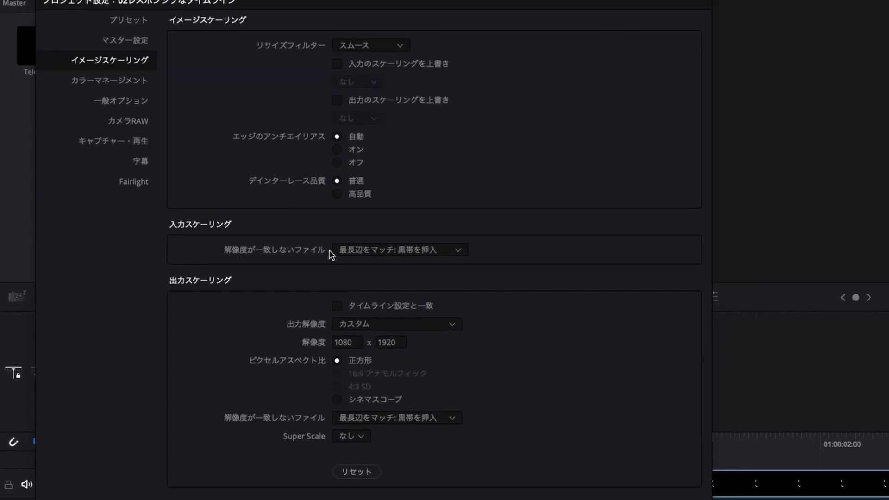
click(432, 252)
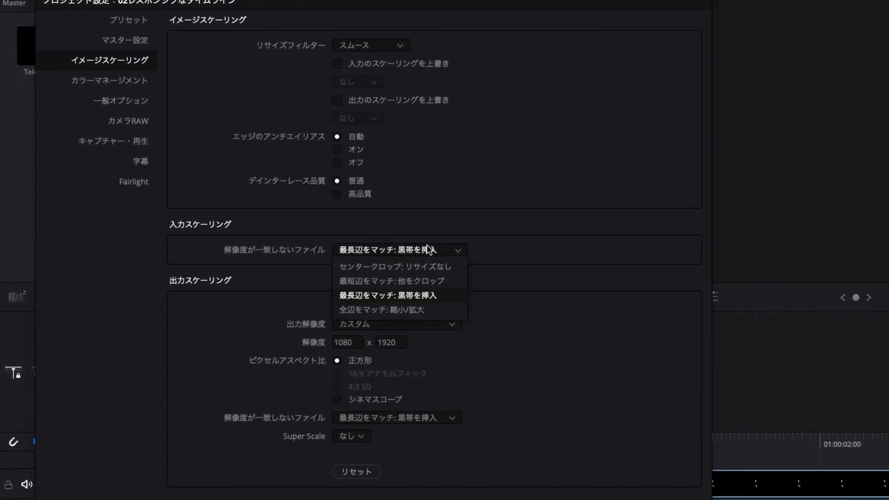
click(357, 282)
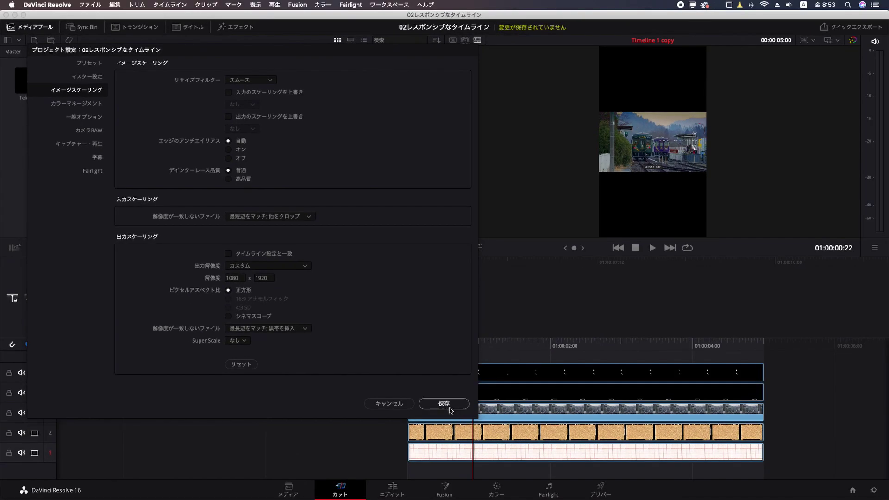
click(449, 410)
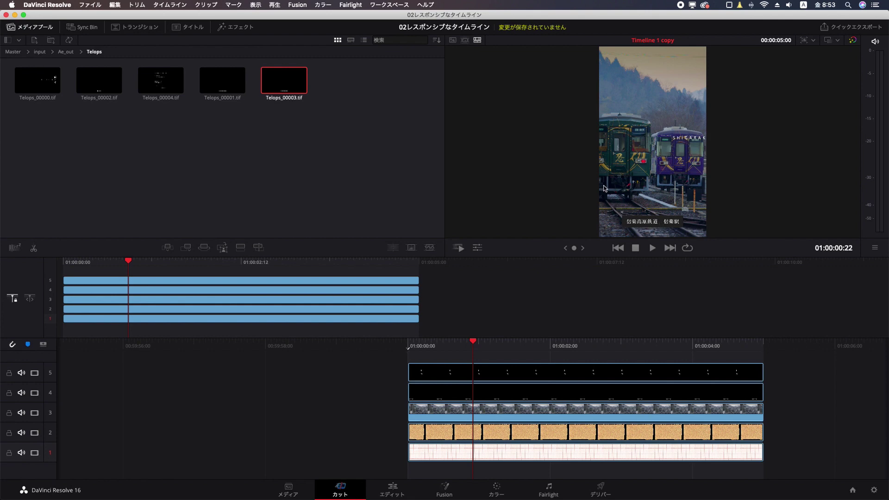
Change input scaling to fit longest edge with black bars and save the 1080×1920 settings
click(874, 490)
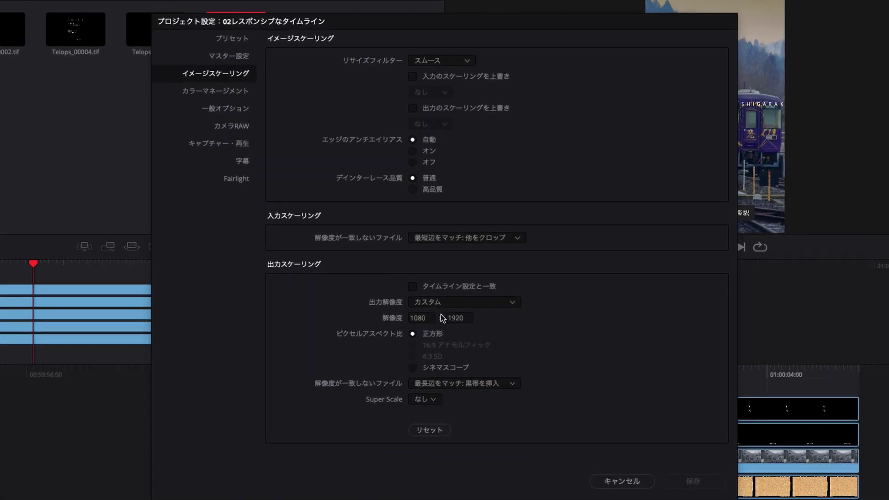
click(509, 240)
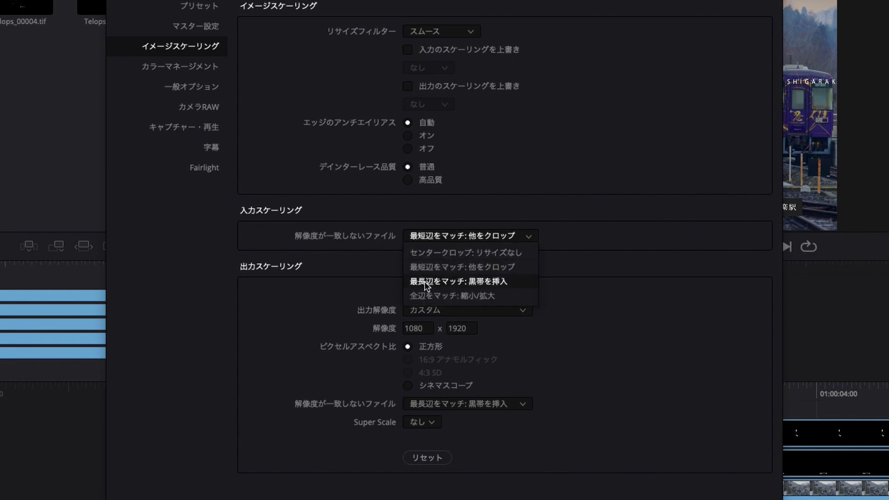
click(446, 284)
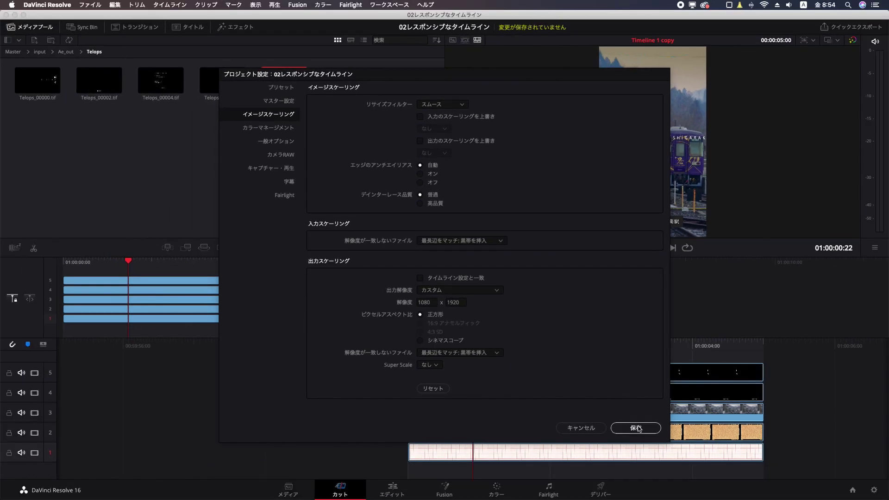
click(684, 472)
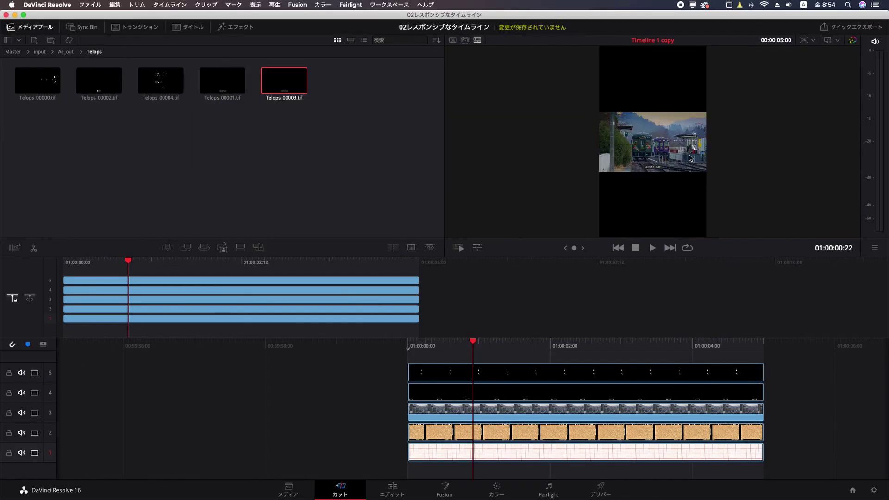
click(397, 489)
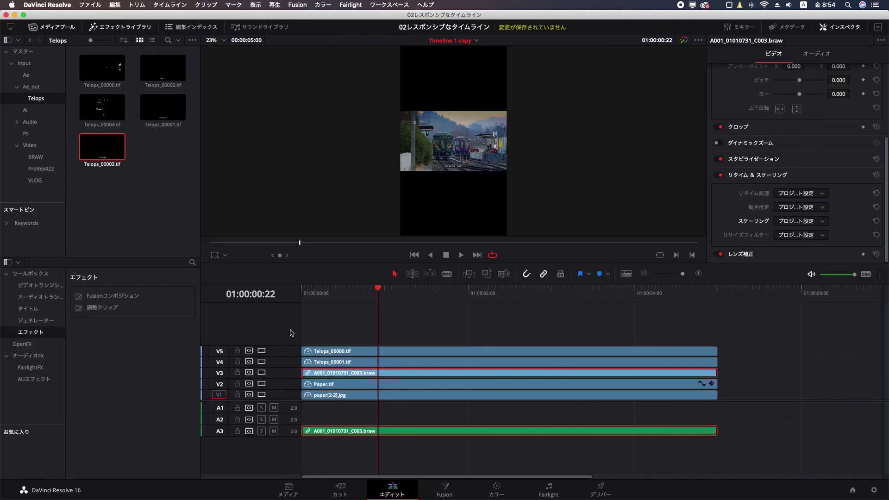
Disable auto track selection on V5, V4 and V2 and set the train clip's scaling to フィル
click(248, 350)
click(248, 361)
click(249, 383)
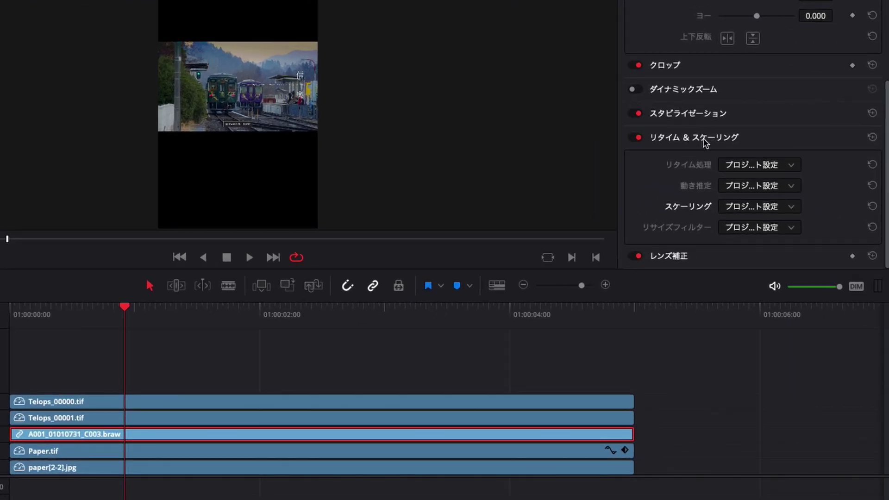
click(786, 209)
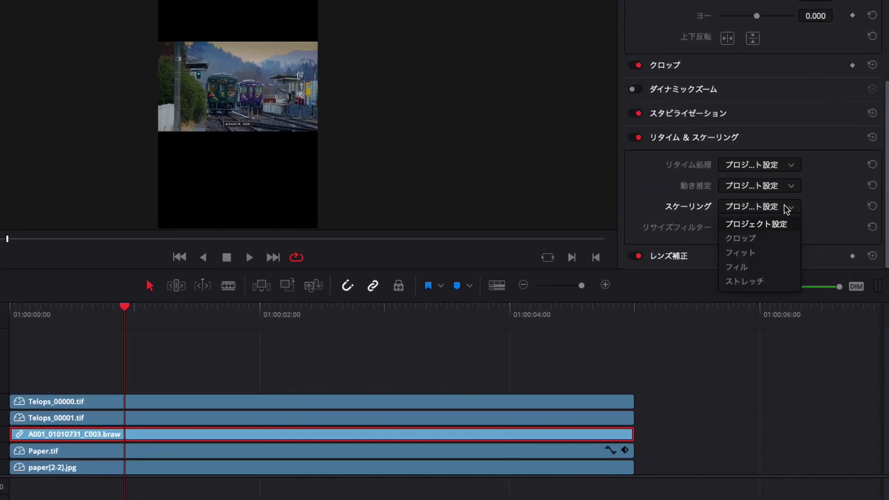
click(747, 272)
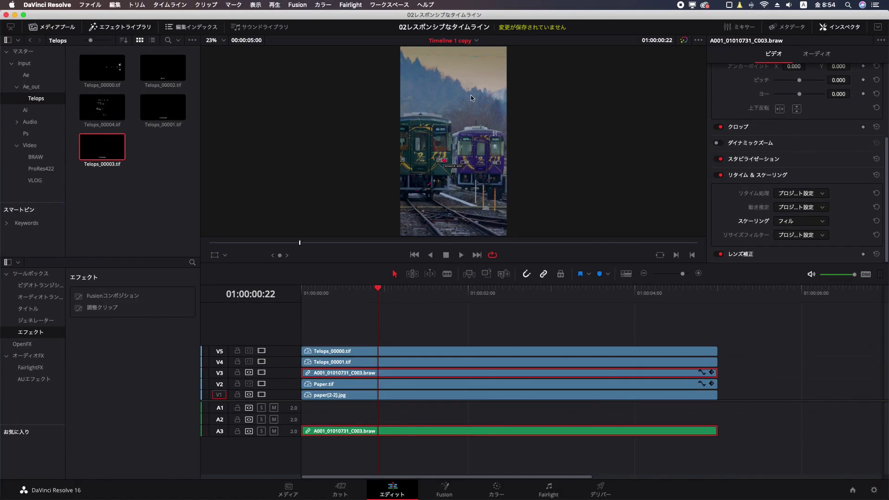
click(874, 491)
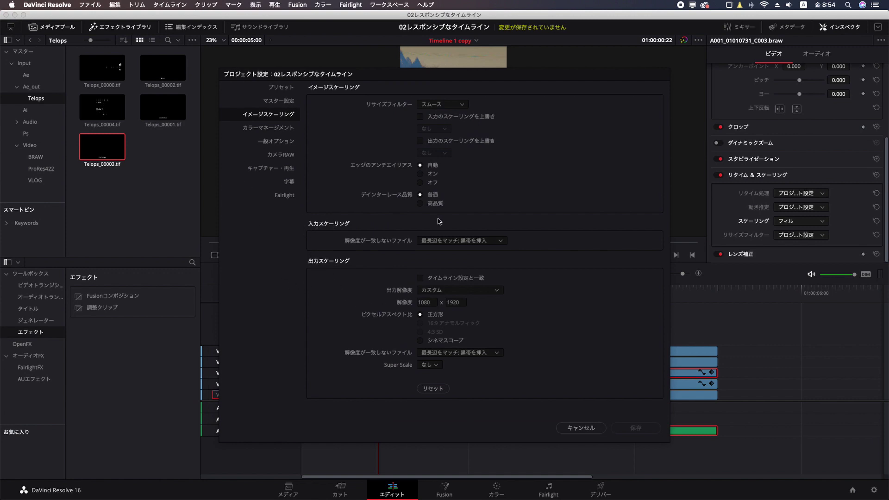
Try 最短辺をマッチ: 他をクロップ for input scaling, then cancel the project settings unchanged
click(489, 242)
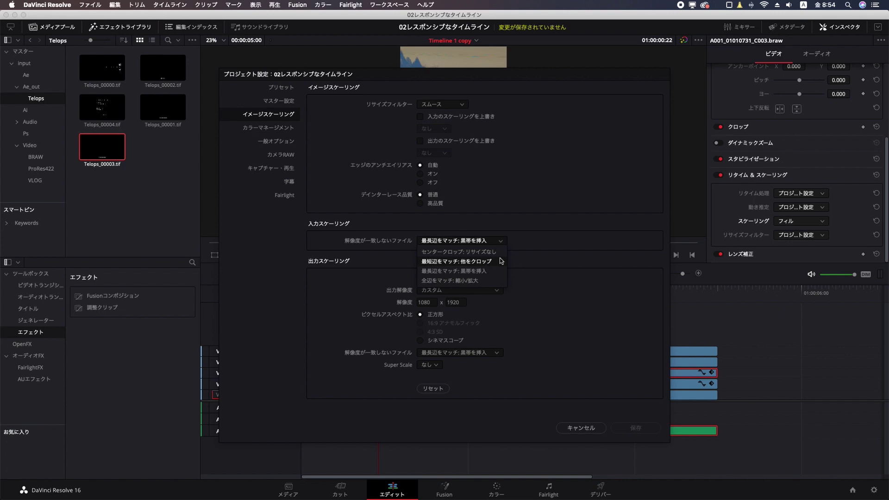
click(490, 262)
click(585, 428)
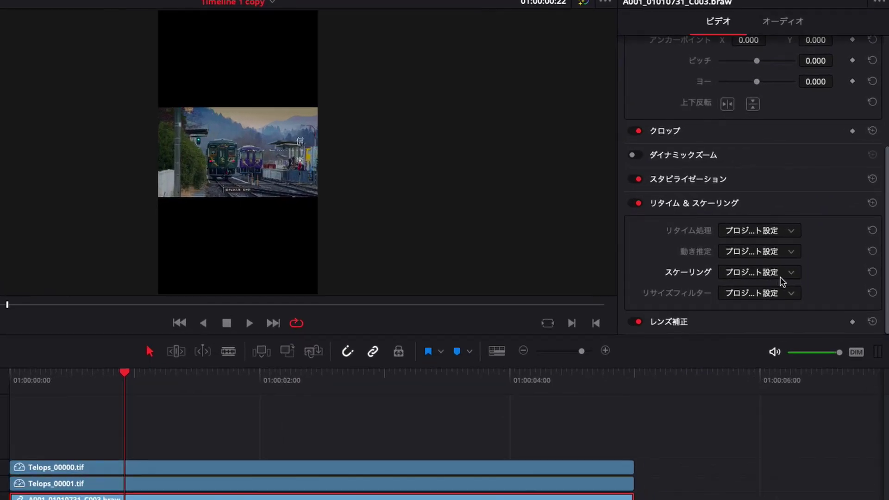
click(789, 272)
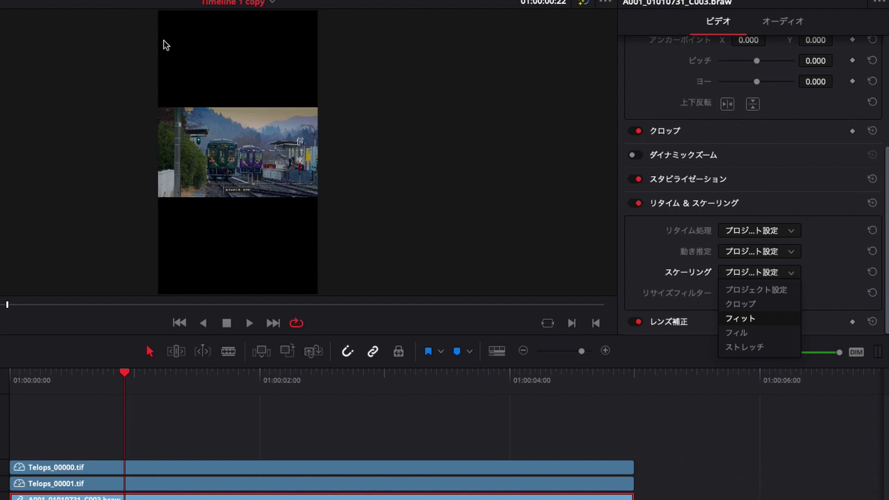
Choose フィル in the clip's Inspector scaling so the train fills the 1080x1920 frame
click(771, 334)
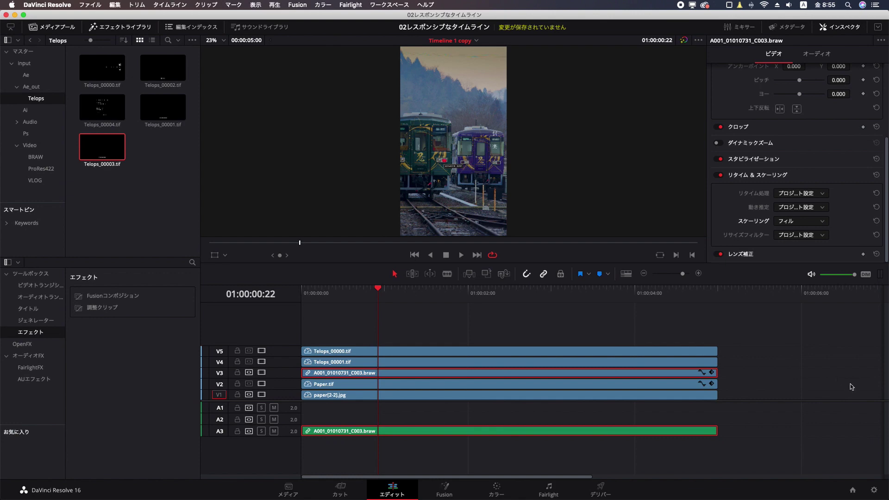
Change the project resize filter from スムース to シャープ and save the settings
click(873, 489)
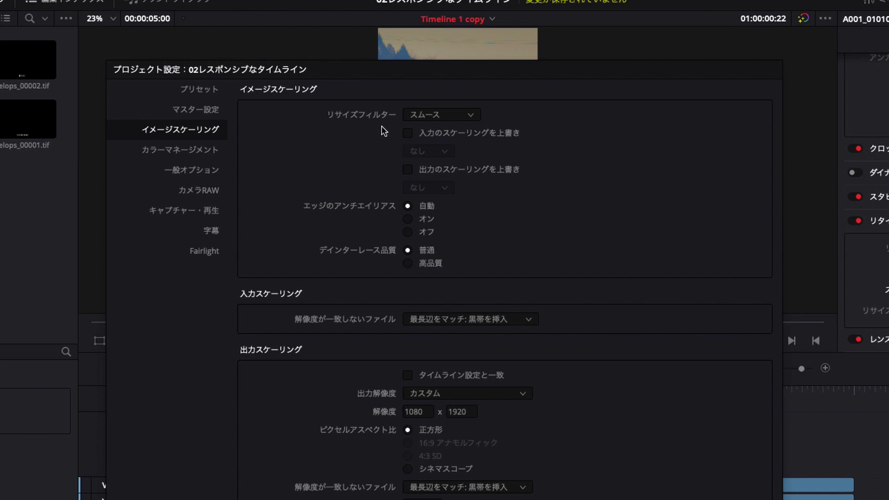
click(470, 116)
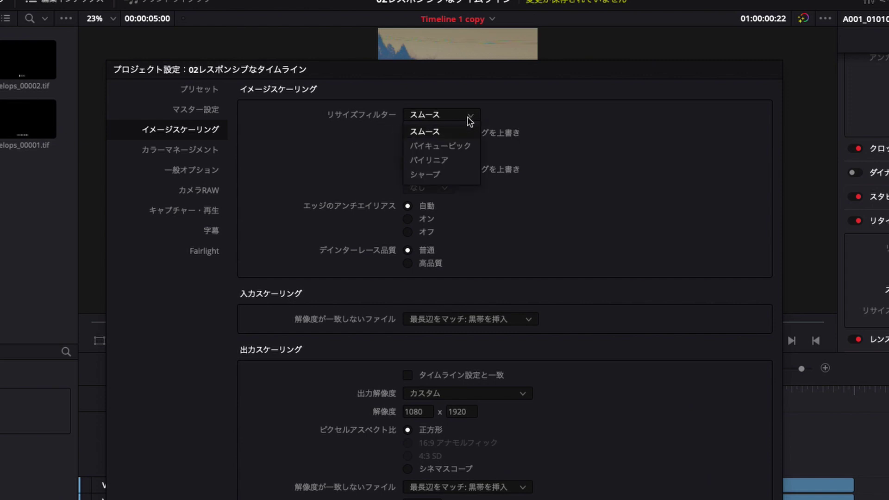
click(437, 131)
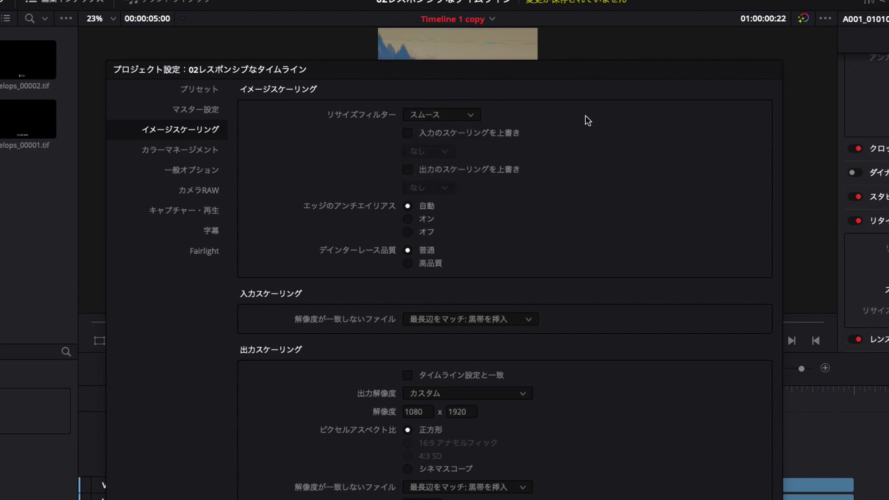
click(464, 116)
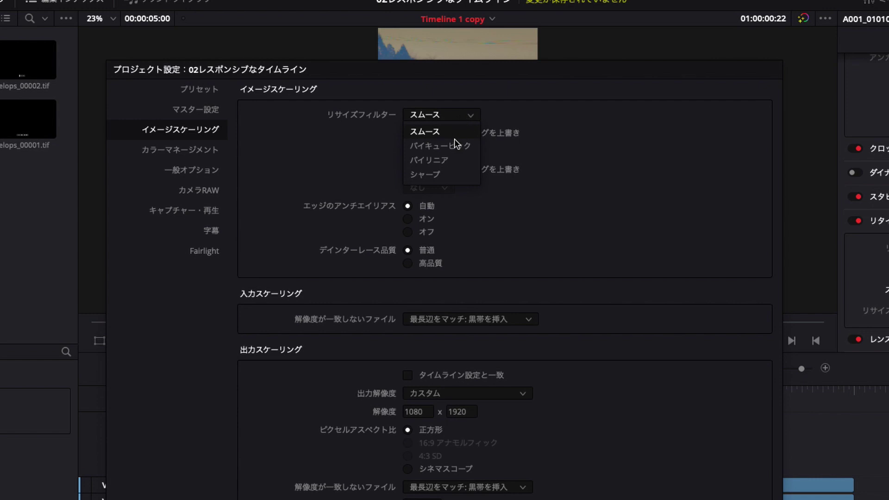
click(437, 174)
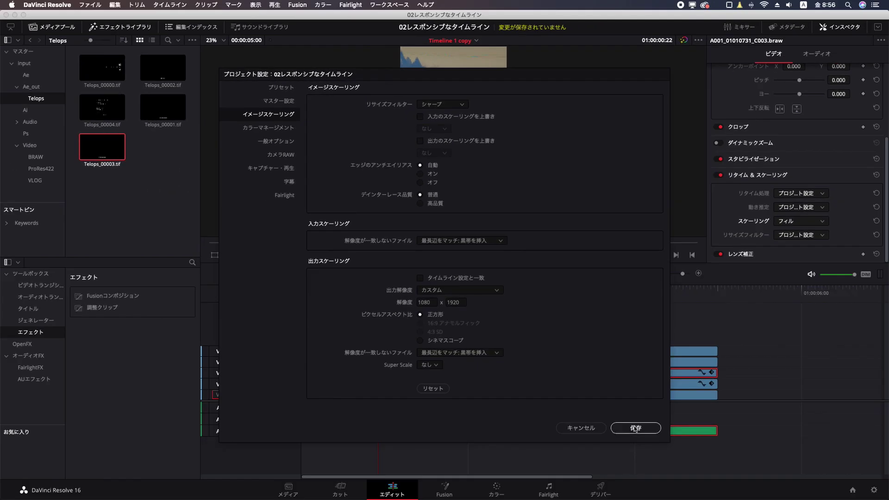
click(635, 429)
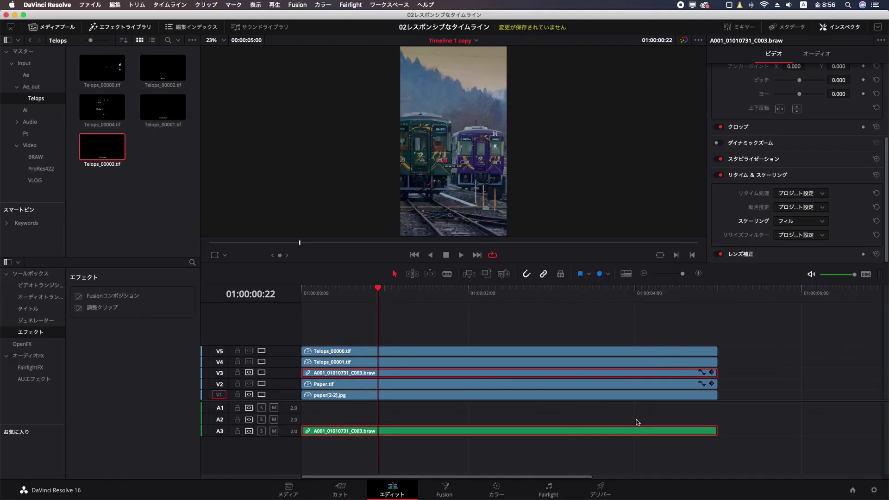
Reset the clip's scaling to プロジェクト設定 and set the Cut-page timeline to Full HD 1920×1080
click(817, 227)
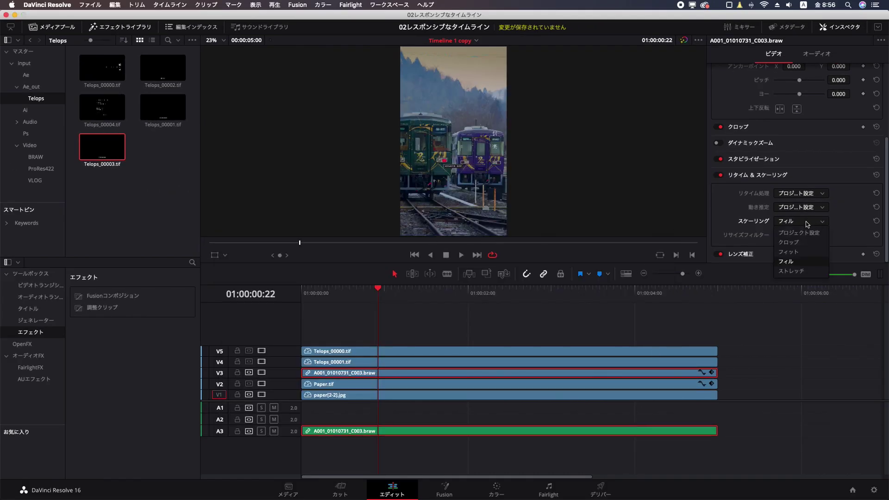
click(806, 235)
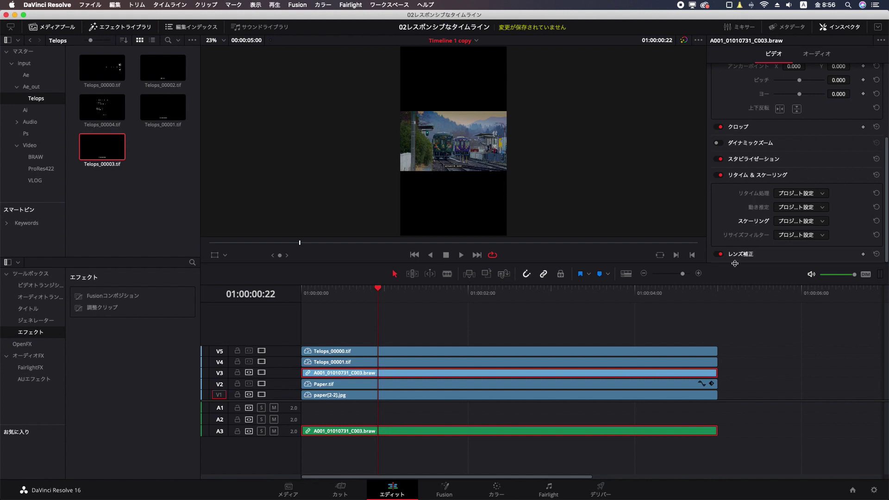
key(shift+3)
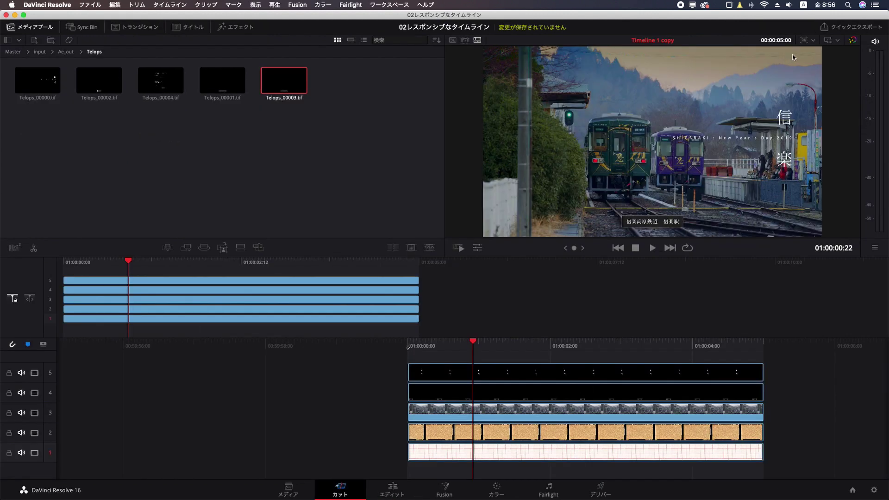
click(811, 41)
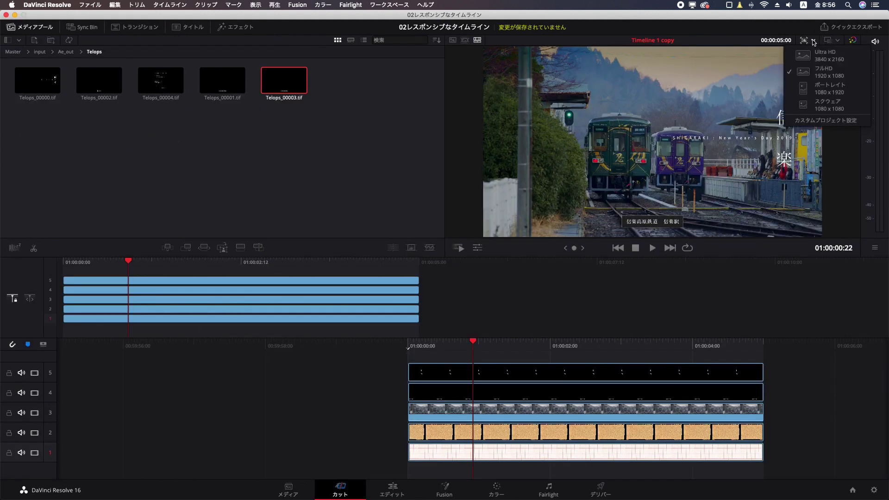
click(814, 70)
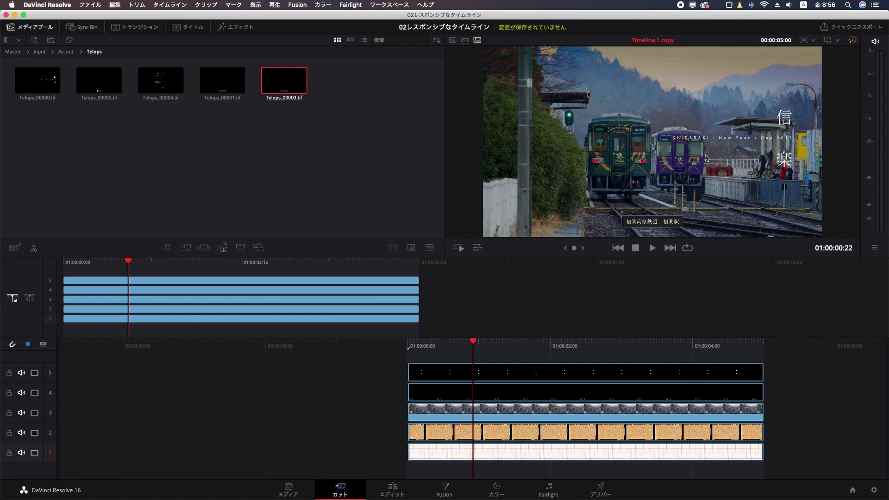
click(874, 491)
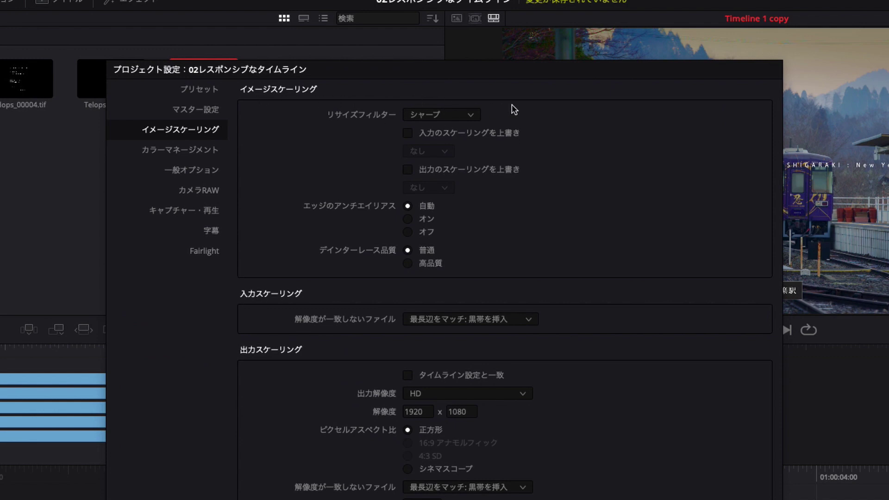
Switch the resize filter back to スムース and close the project settings
click(461, 116)
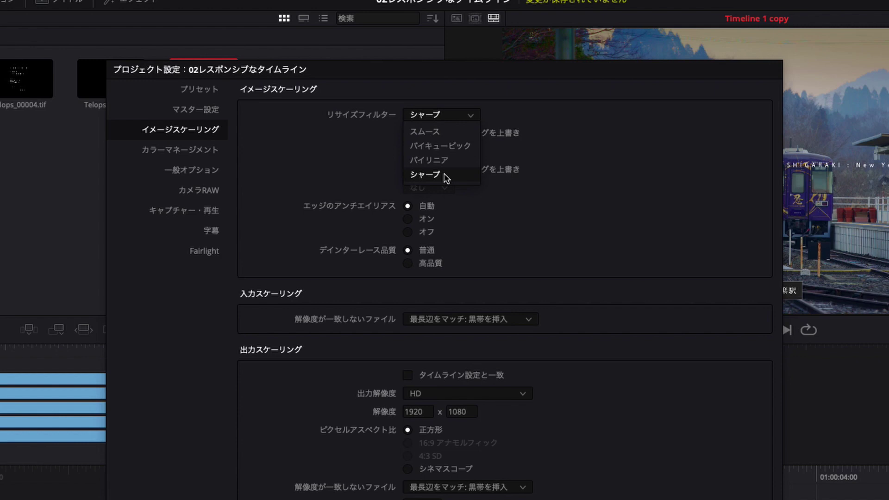
click(440, 175)
click(451, 119)
click(445, 132)
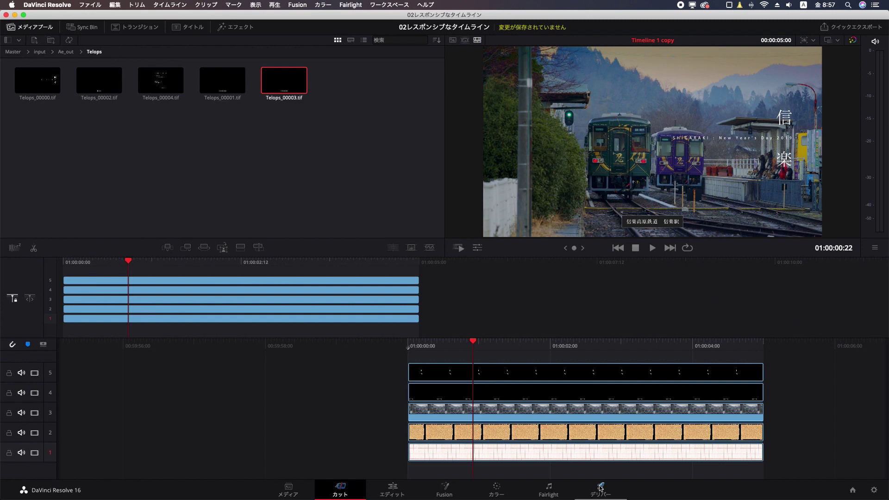
click(601, 487)
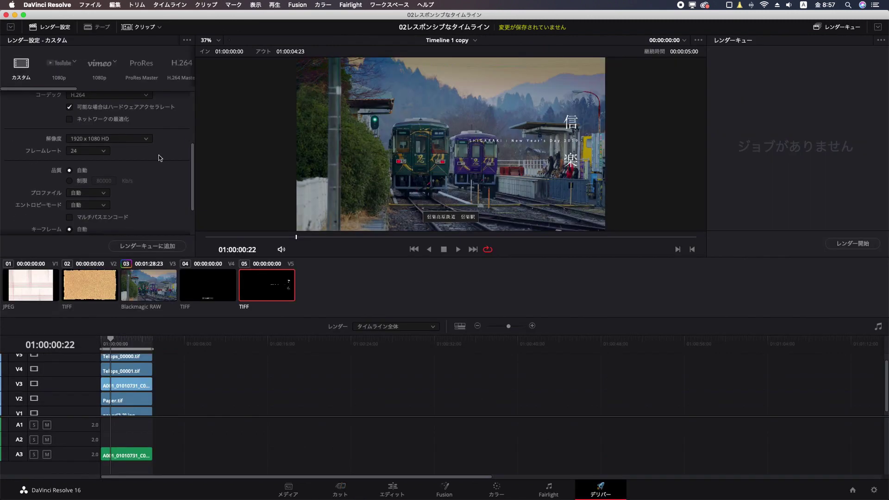
Enable 最高品質にサイズ調整 in the Deliver page's advanced render settings
drag(192, 160, 190, 207)
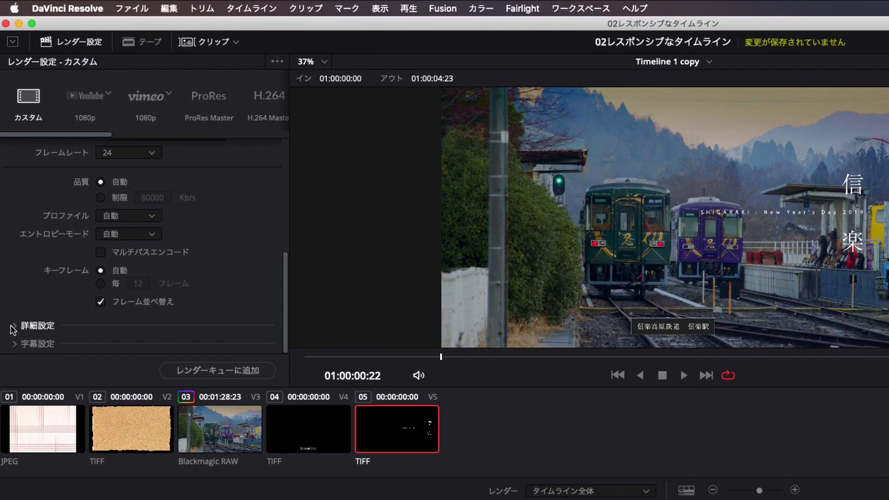
click(14, 326)
drag(284, 231, 284, 298)
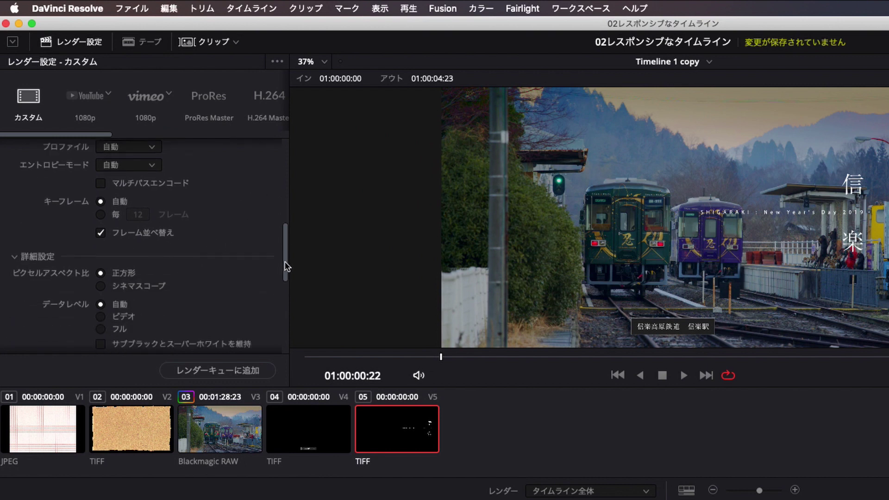
scroll(271, 306, down, 3)
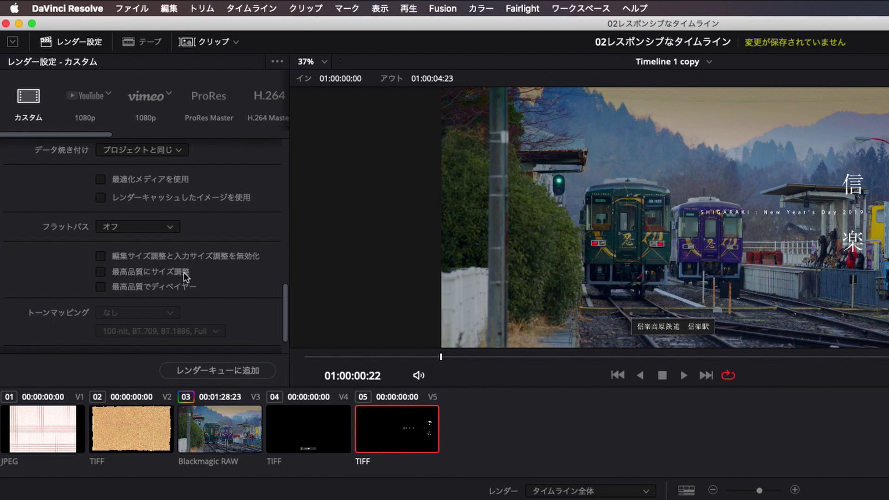
click(102, 272)
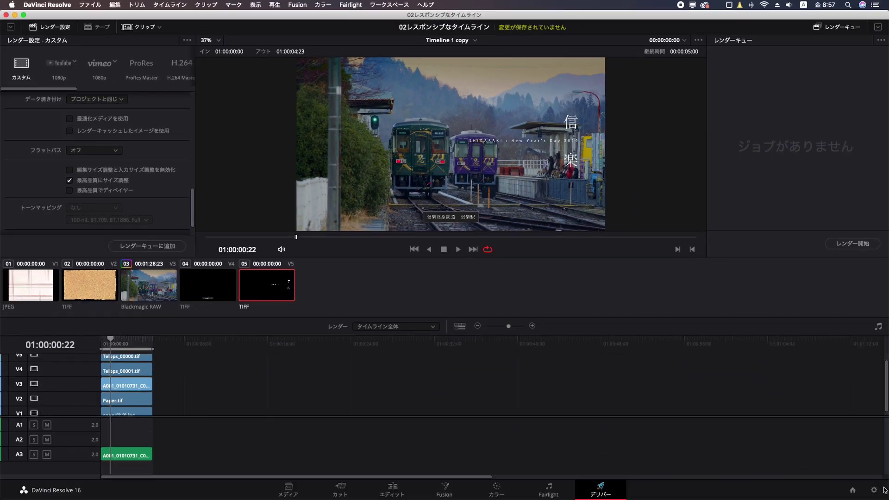
click(874, 490)
click(456, 105)
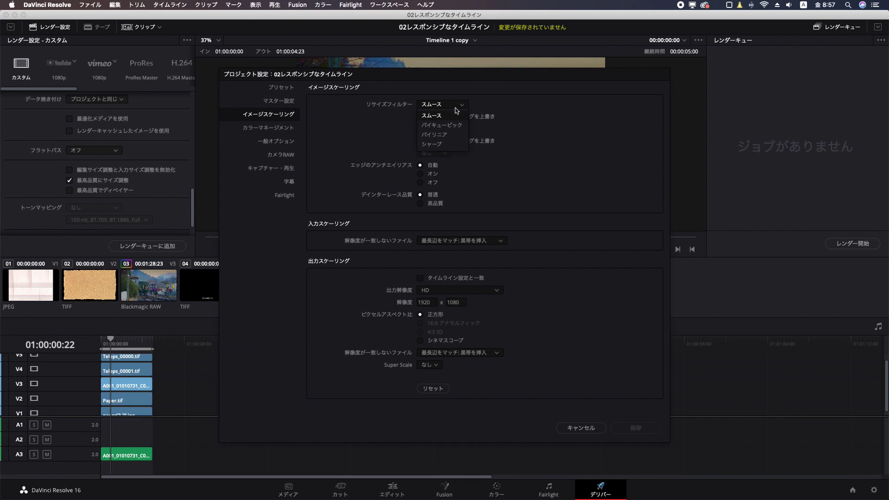
click(447, 148)
click(574, 427)
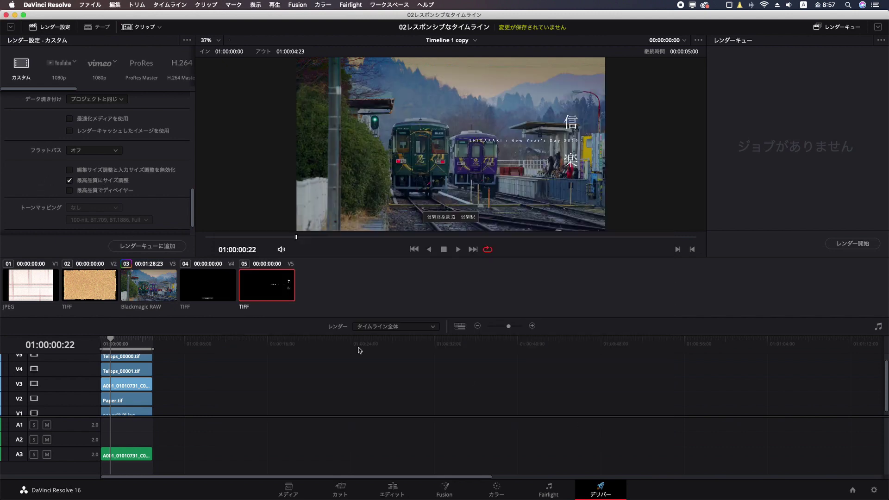
click(874, 491)
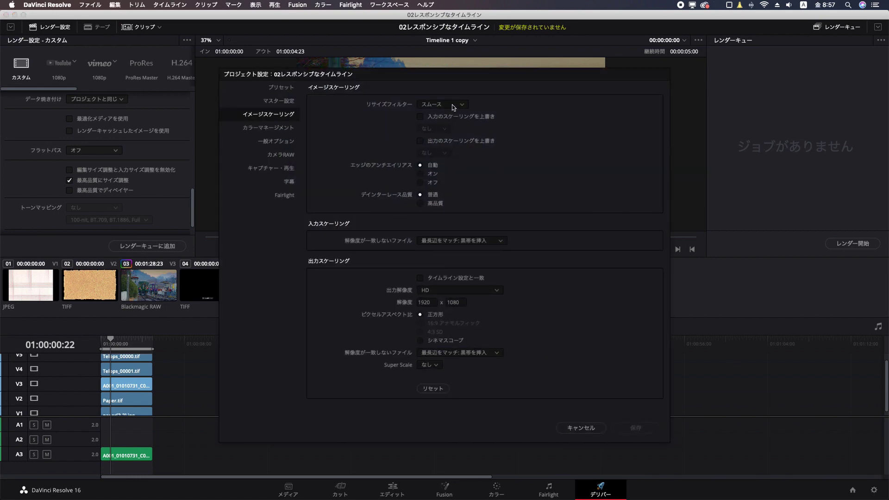
click(579, 428)
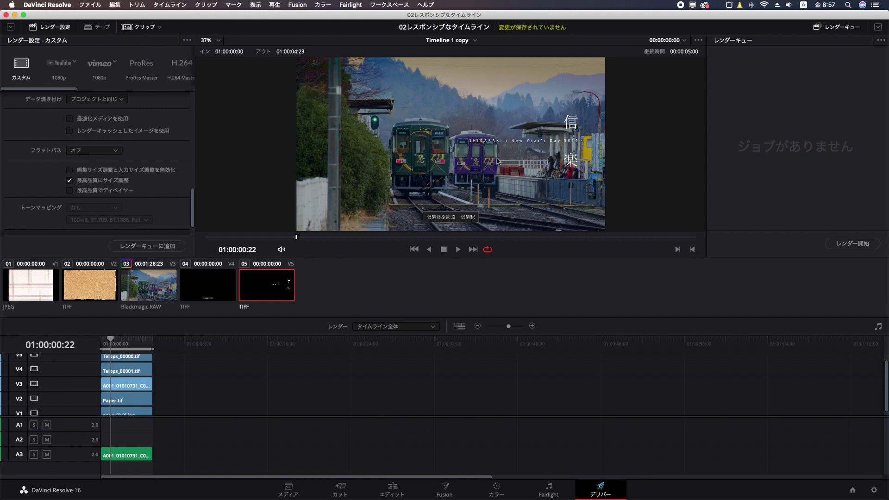
scroll(83, 199, up, 1)
Turn off highest-quality resizing for the render, then play the Edit timeline and scrub to 01:00:01:13
click(71, 192)
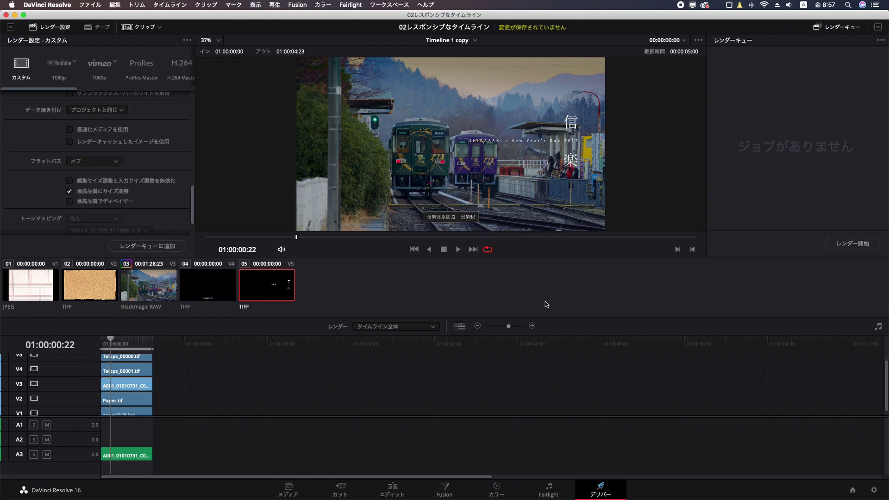
click(395, 489)
key(space)
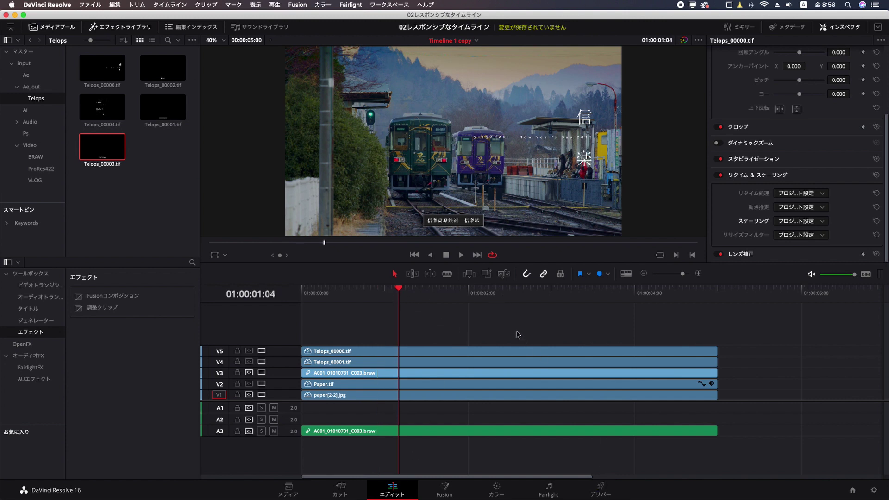
drag(442, 291, 431, 291)
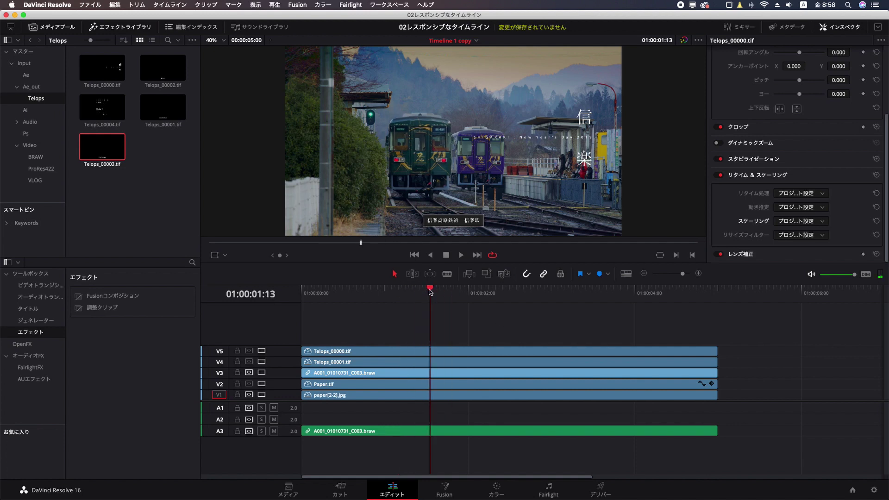
Select the A001 clip with its audio, loop playback, and reopen the image-scaling settings
click(652, 373)
key(space)
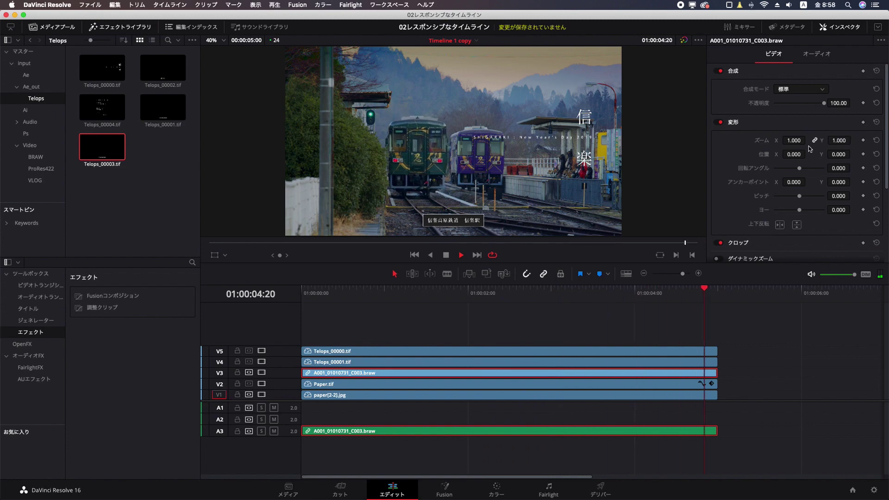
click(874, 489)
Choose センタークロップ: リサイズなし for mismatched input resolution and close project settings
click(463, 241)
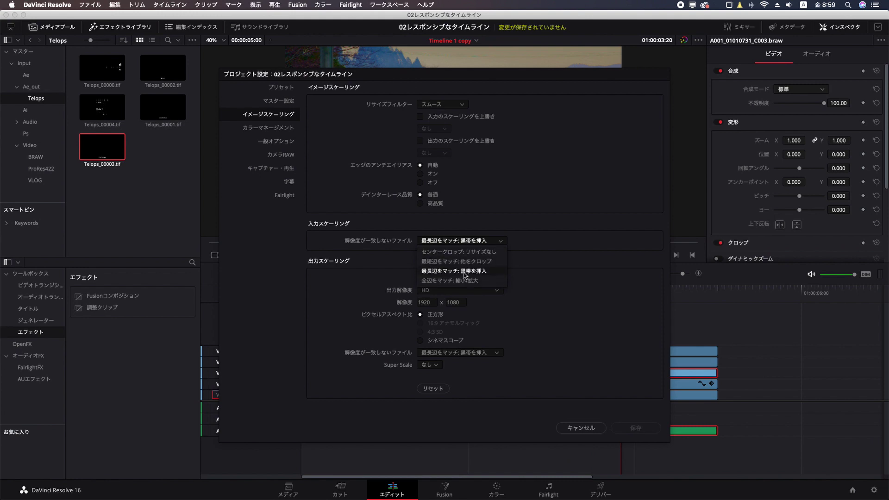
click(453, 273)
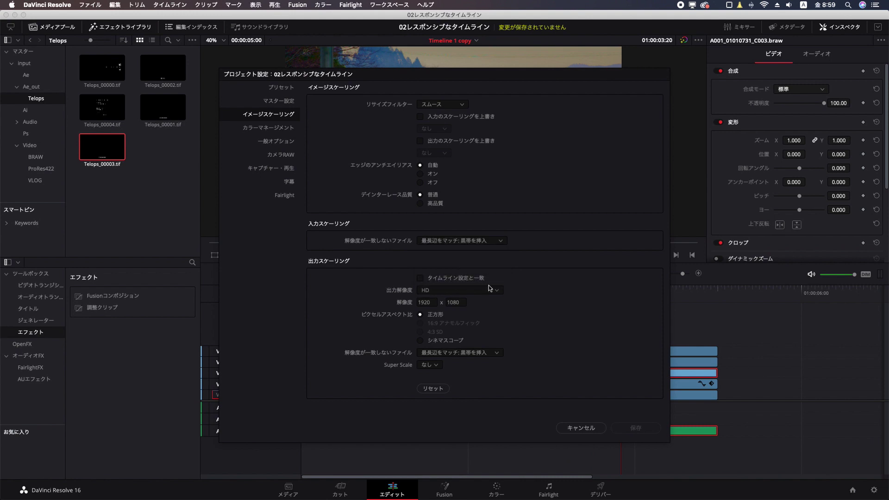
click(577, 428)
On the Cut page, switch timeline resolution to Ultra HD, then back to フルHD 1920x1080
click(335, 490)
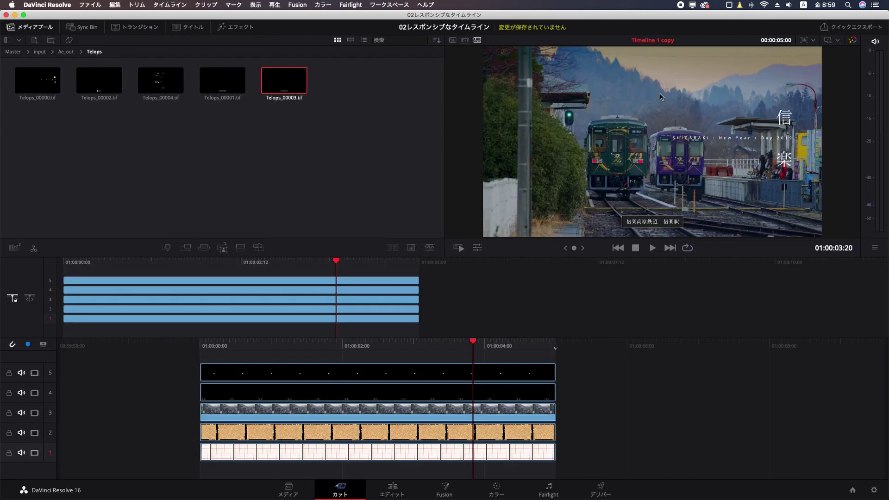
click(806, 41)
click(810, 57)
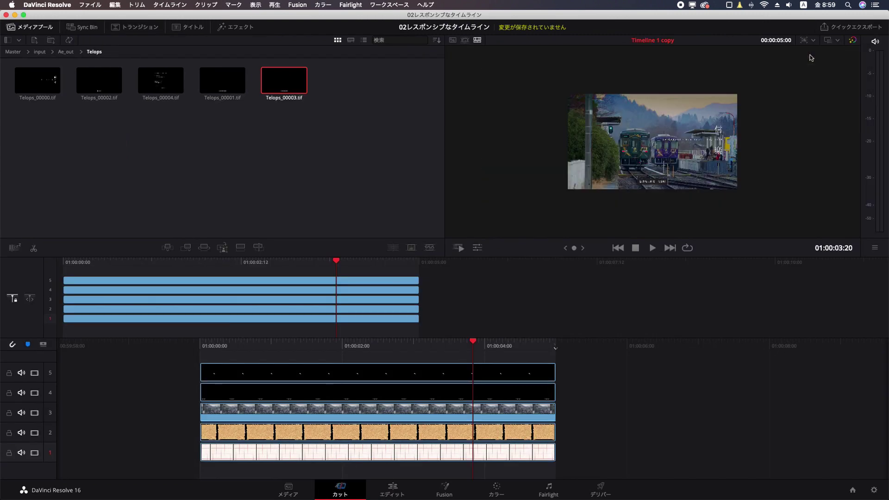
click(806, 40)
click(810, 74)
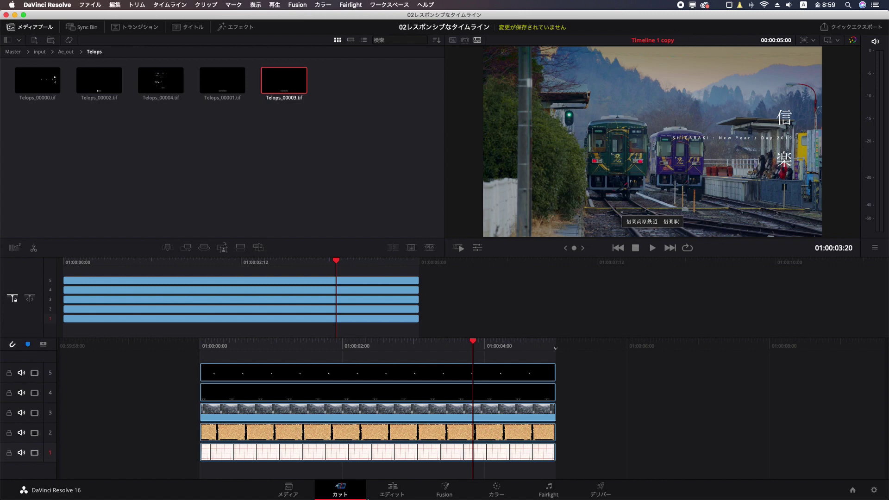
Back on the Edit page, reopen image-scaling settings and the resize filter list
click(394, 489)
click(874, 490)
click(453, 105)
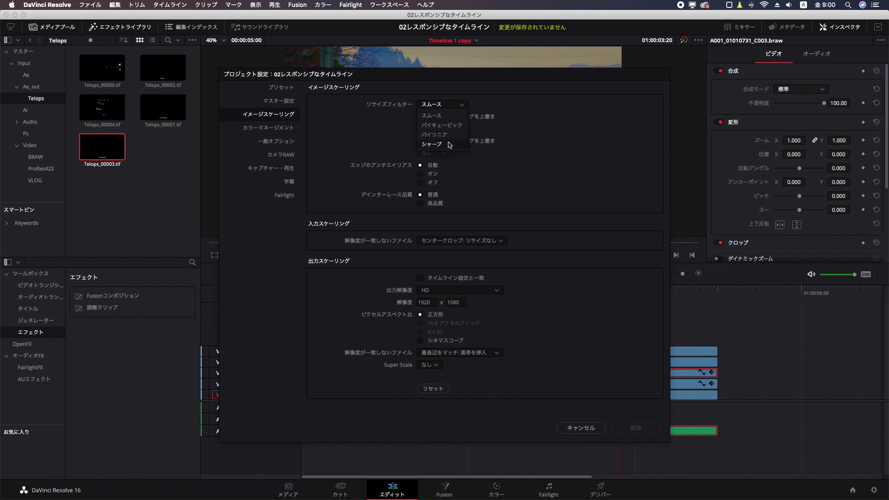
Keep the resize filter at スムース, cancel project settings, and bring up the Deliver page's render settings
click(456, 115)
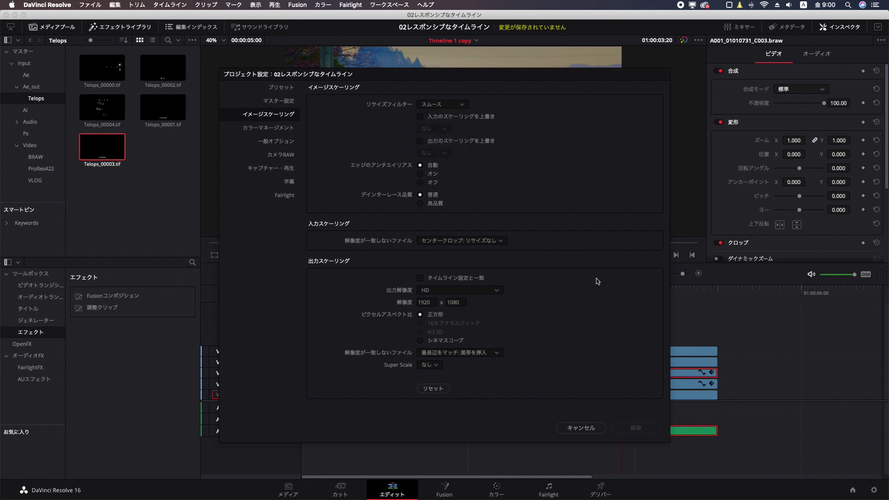
click(585, 427)
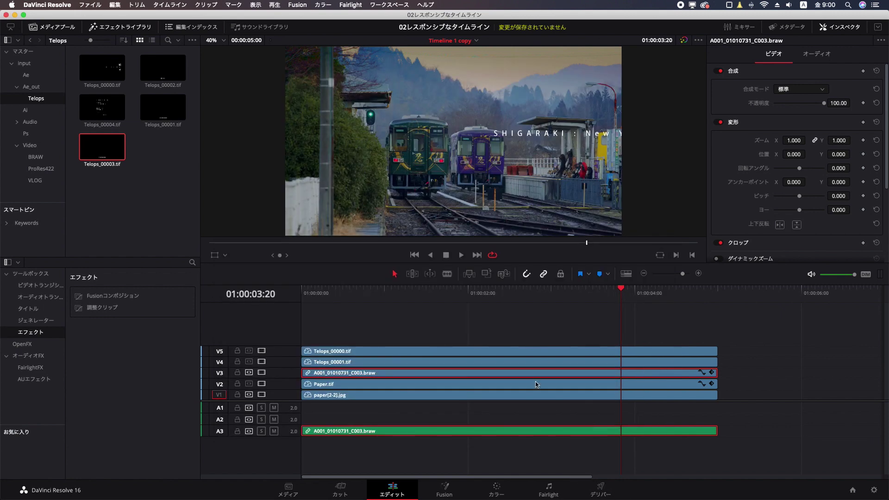
click(600, 486)
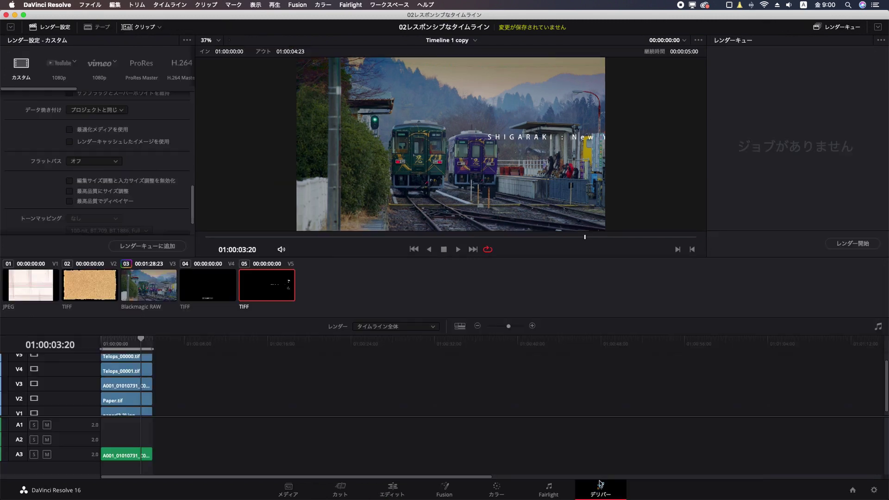
scroll(190, 215, up, 2)
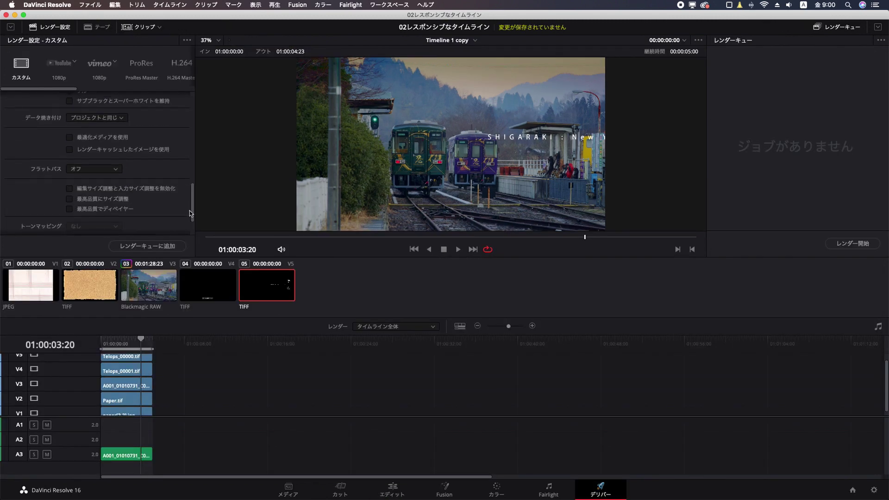